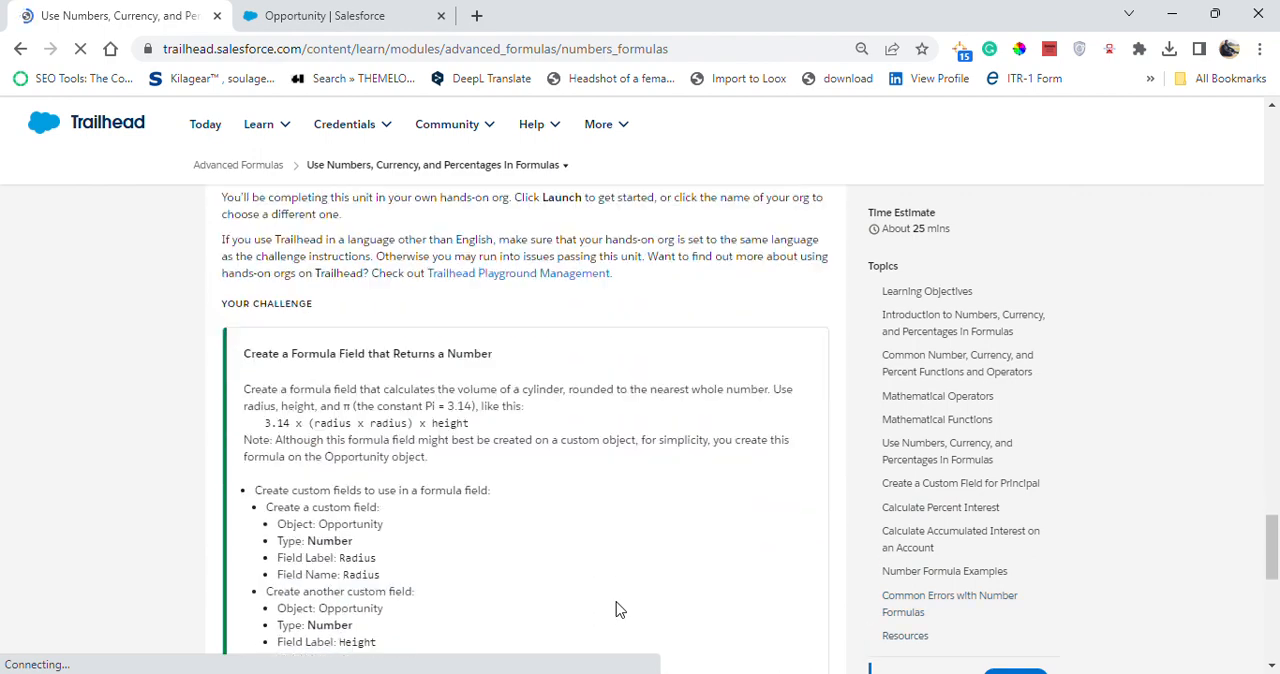
- Launch the DreamhousePlayground org from the challenge and review the requirements for the formula field that returns a number
scroll(437, 541, "up", 5)
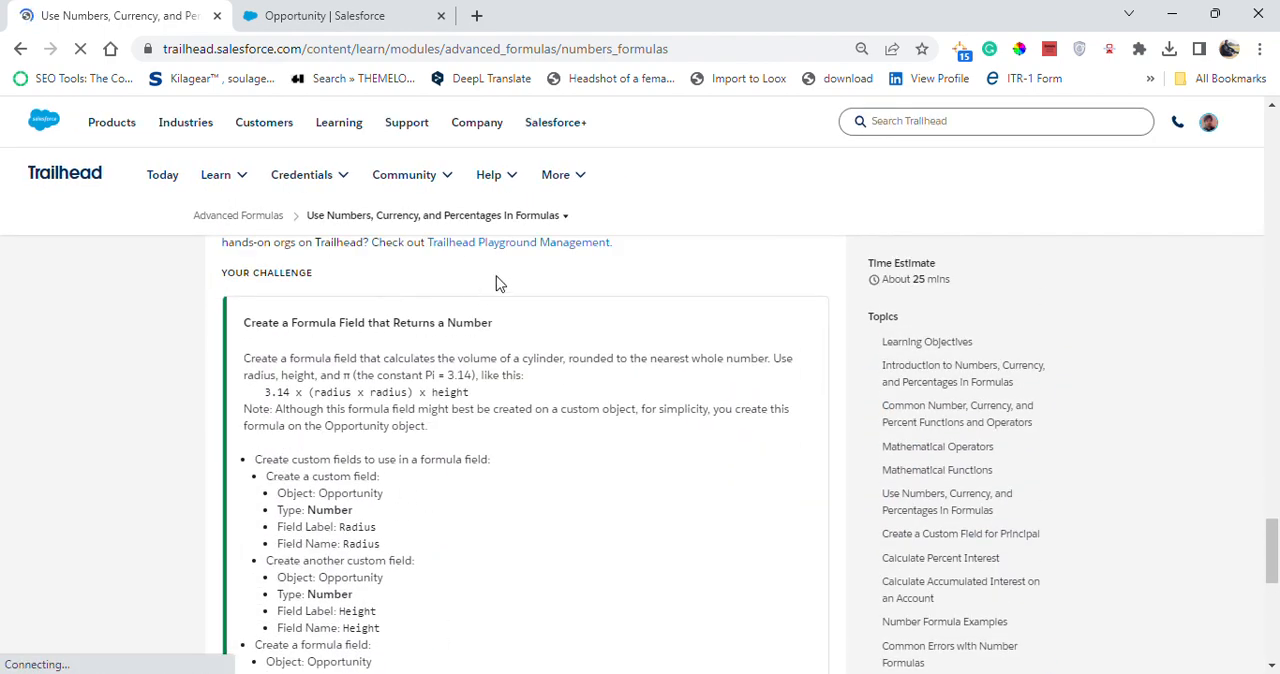
scroll(495, 340, "down", 3)
scroll(620, 380, "down", 1)
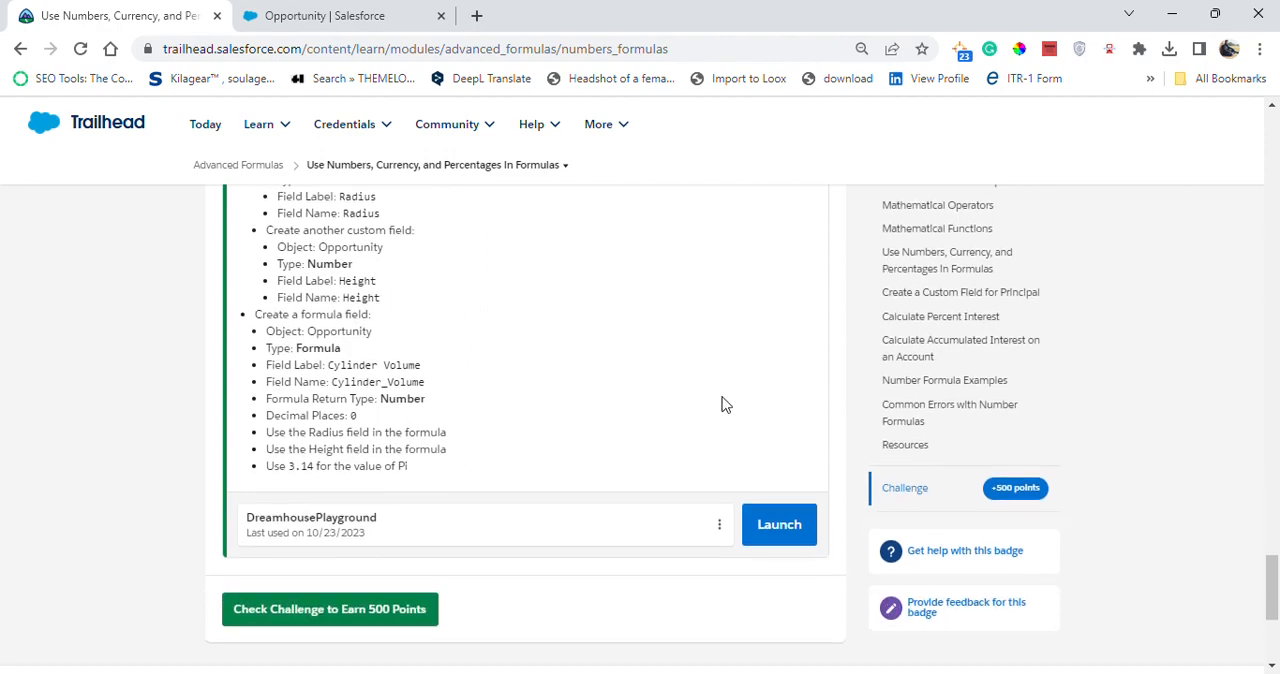
left_click(768, 524)
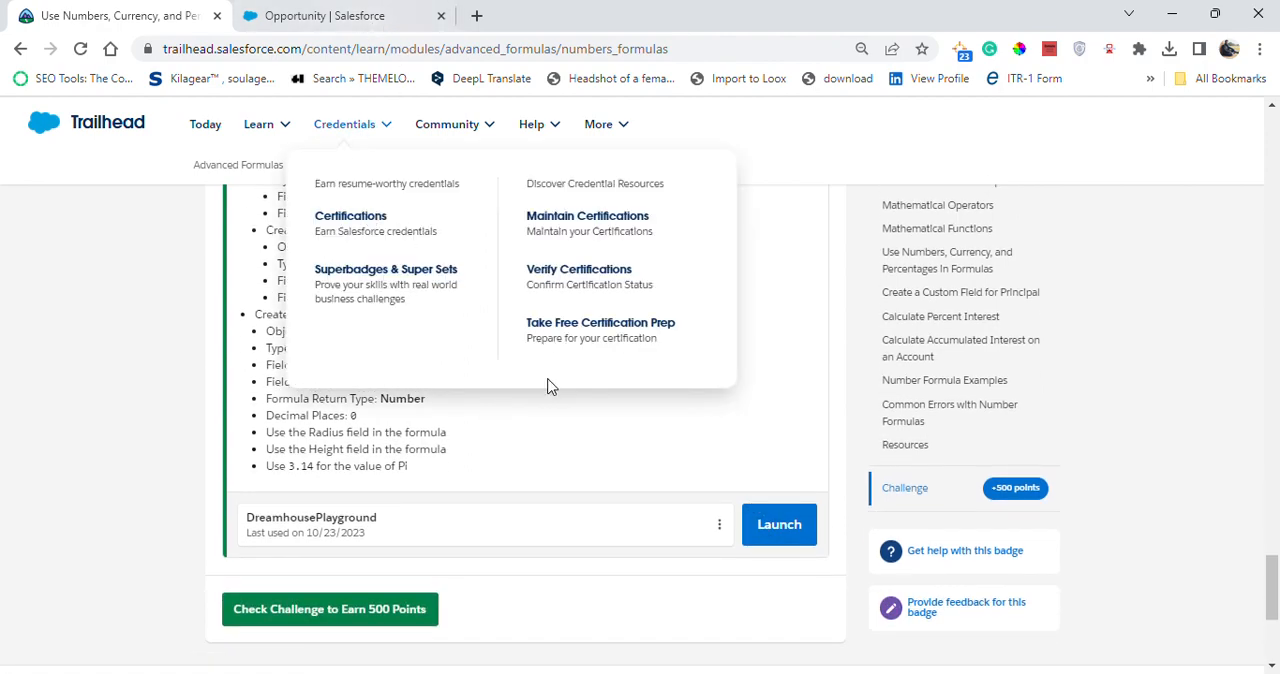
scroll(569, 366, "up", 1)
scroll(534, 214, "up", 3)
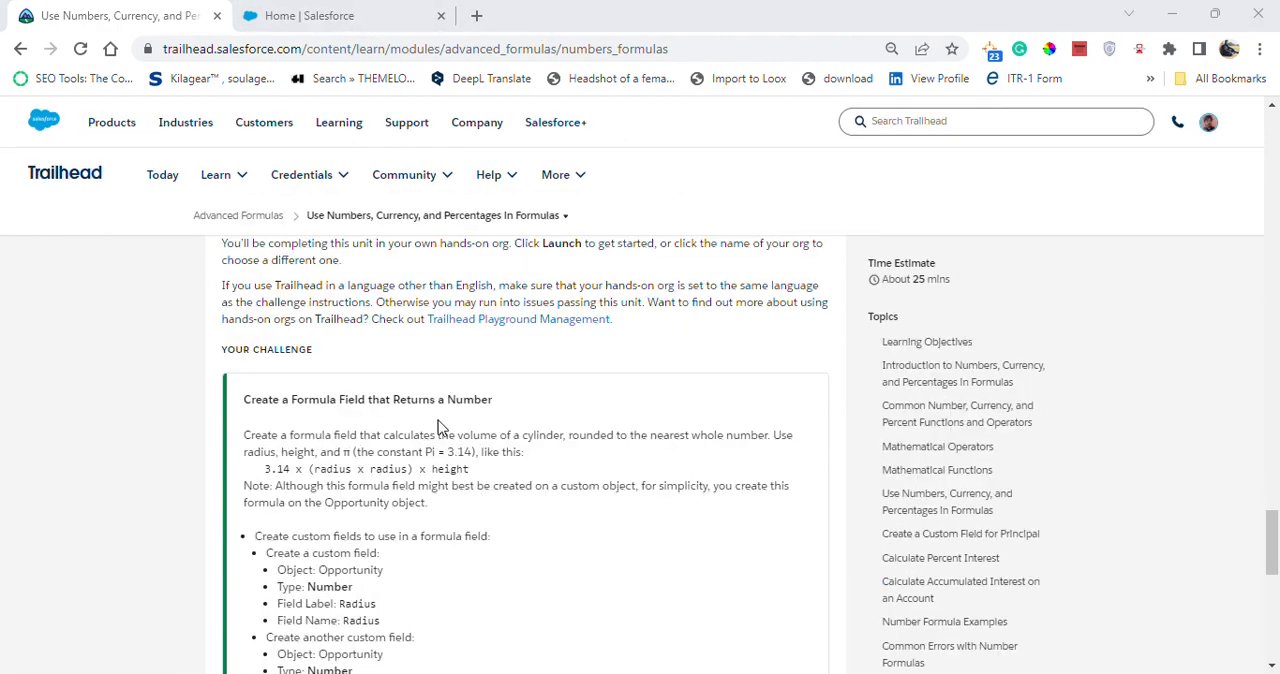
scroll(342, 569, "down", 1)
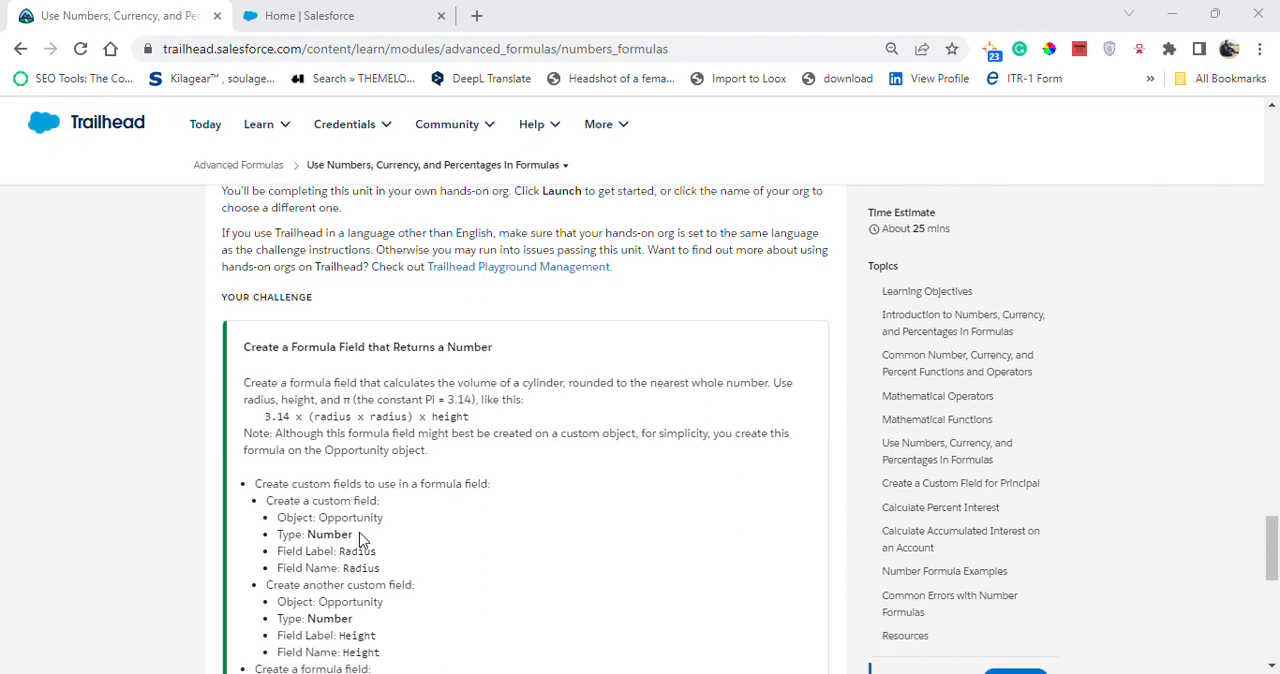
- In the playground's Object Manager, find the Opportunity object and open its Fields & Relationships
left_click(268, 8)
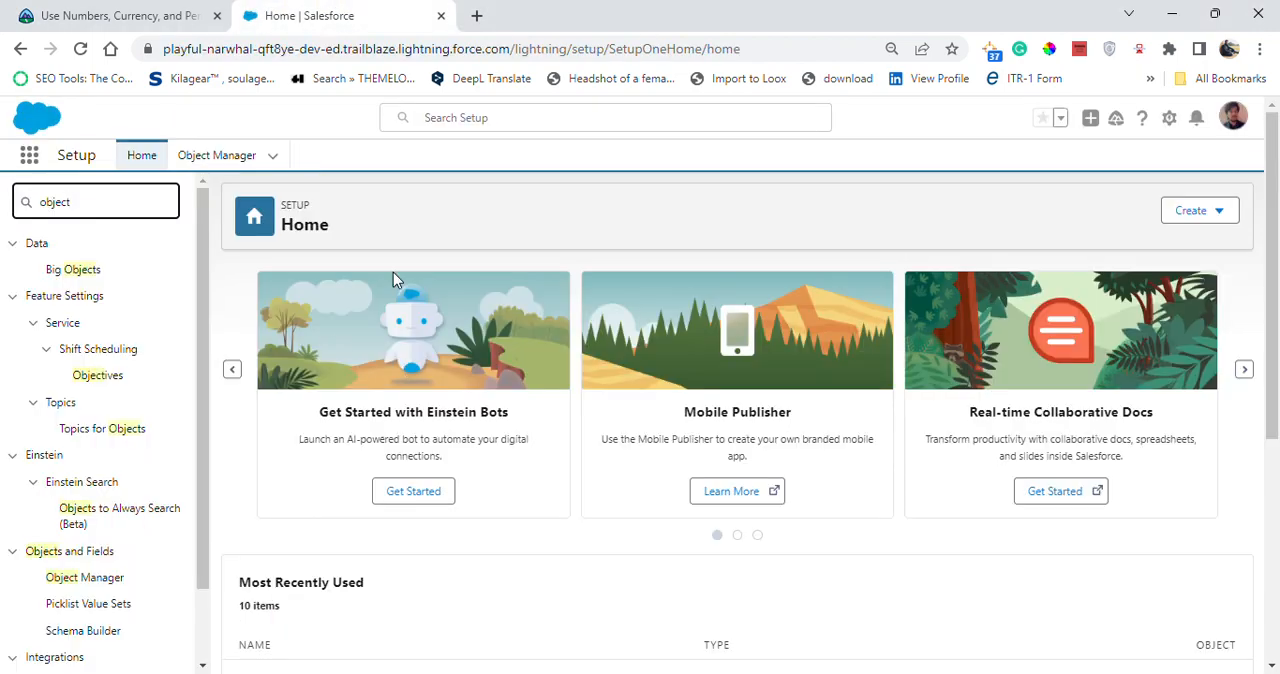
left_click(214, 158)
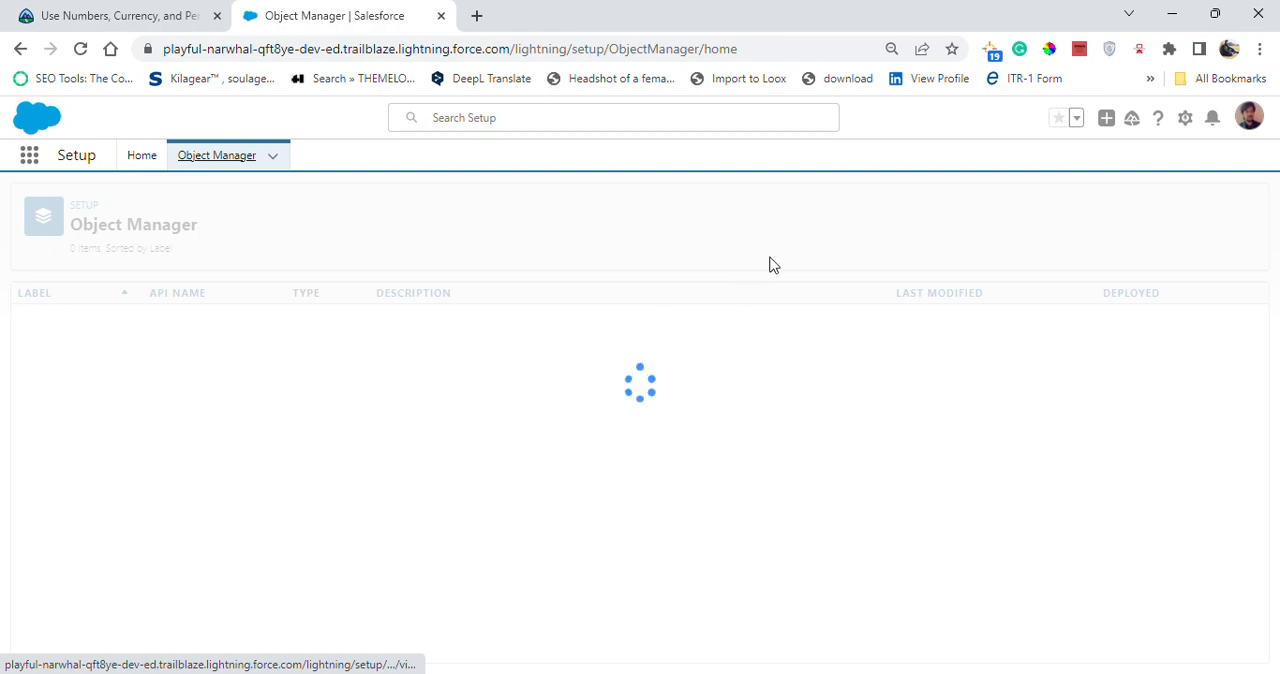
left_click(963, 211)
type("opp")
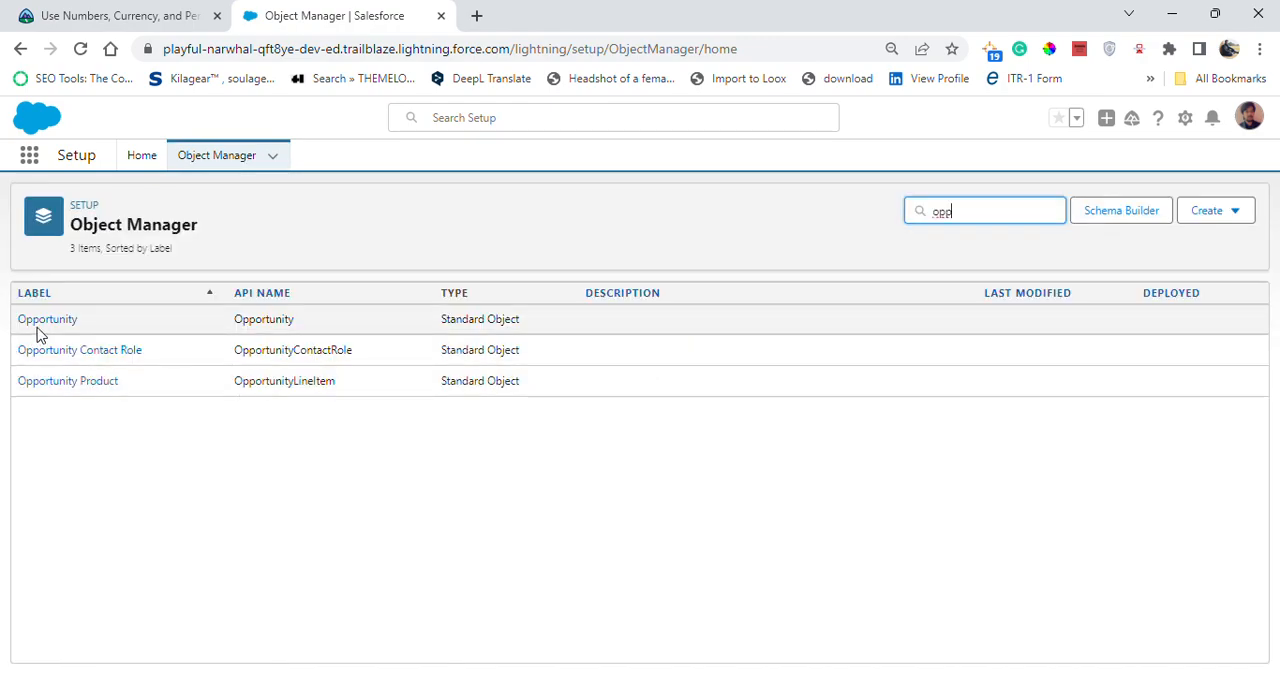
left_click(36, 320)
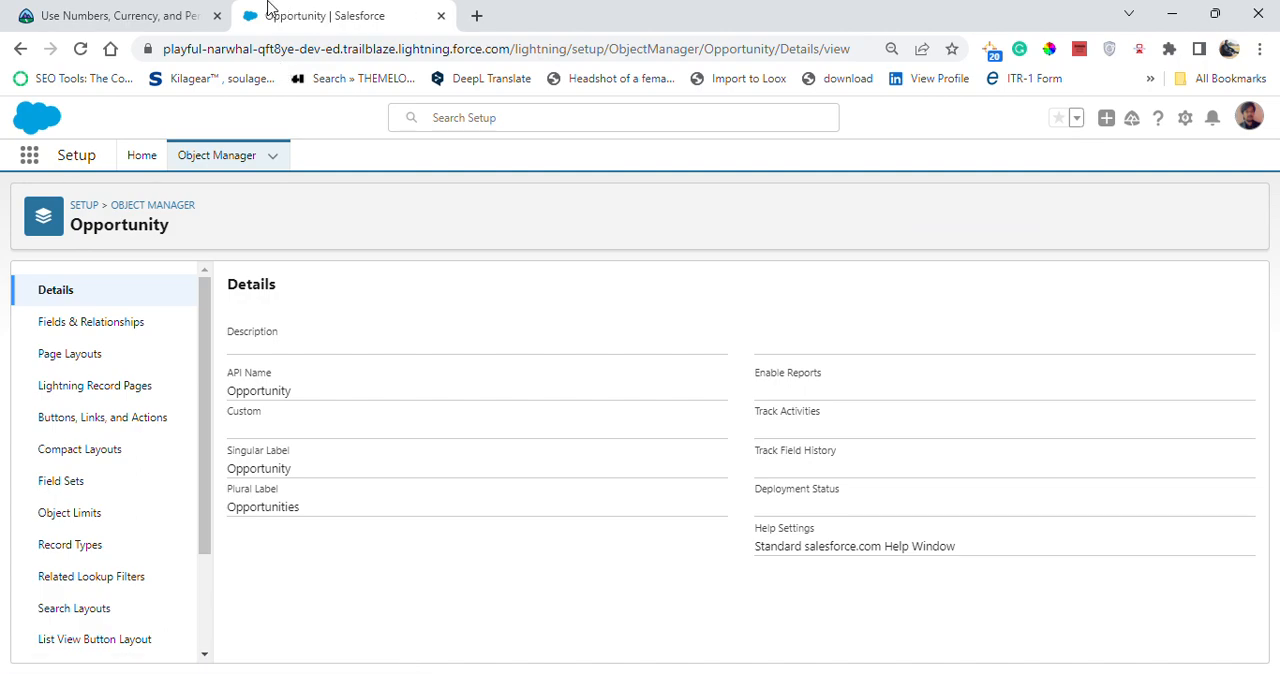
left_click(150, 328)
- Start a new custom field on Opportunity with the Number data type, as the challenge specifies, and continue to its details
left_click(166, 15)
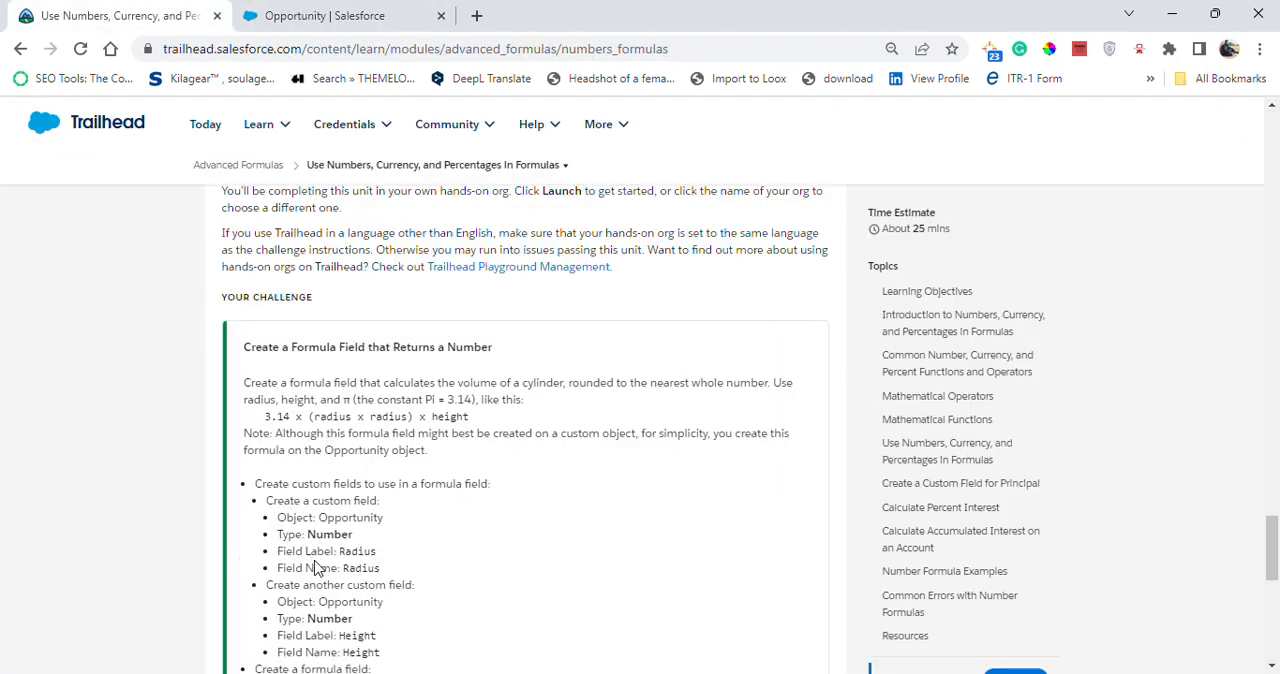
left_click(360, 12)
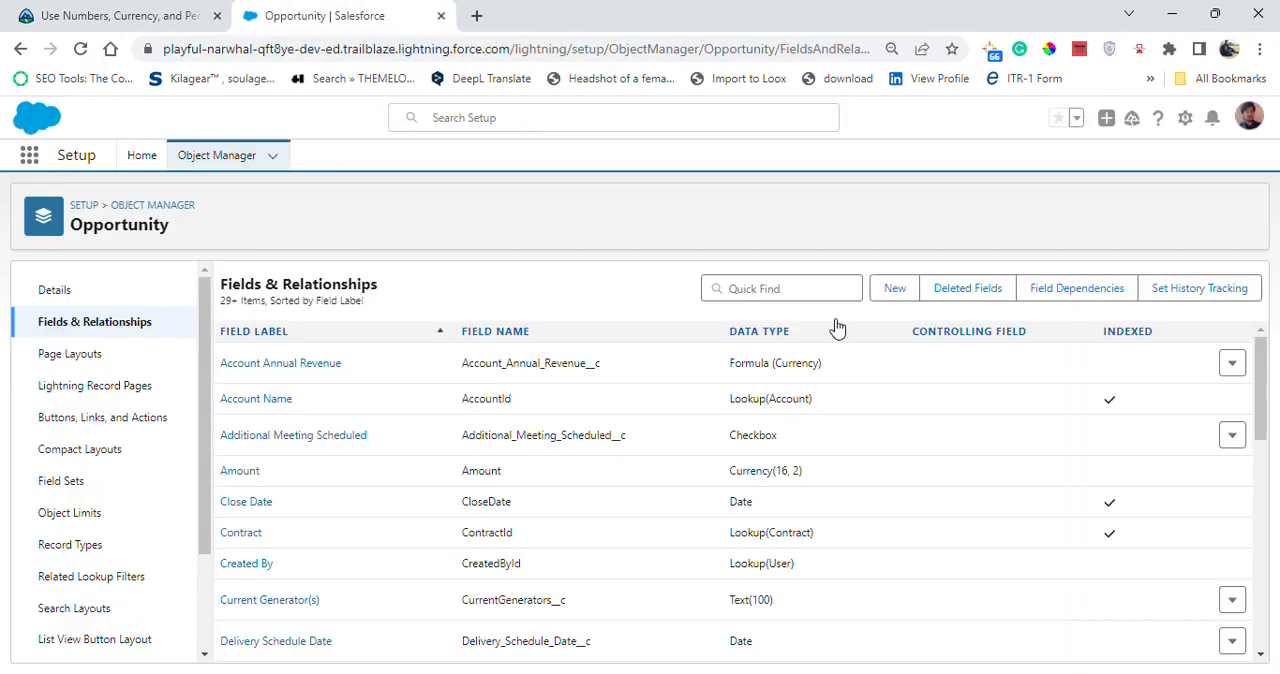
left_click(891, 288)
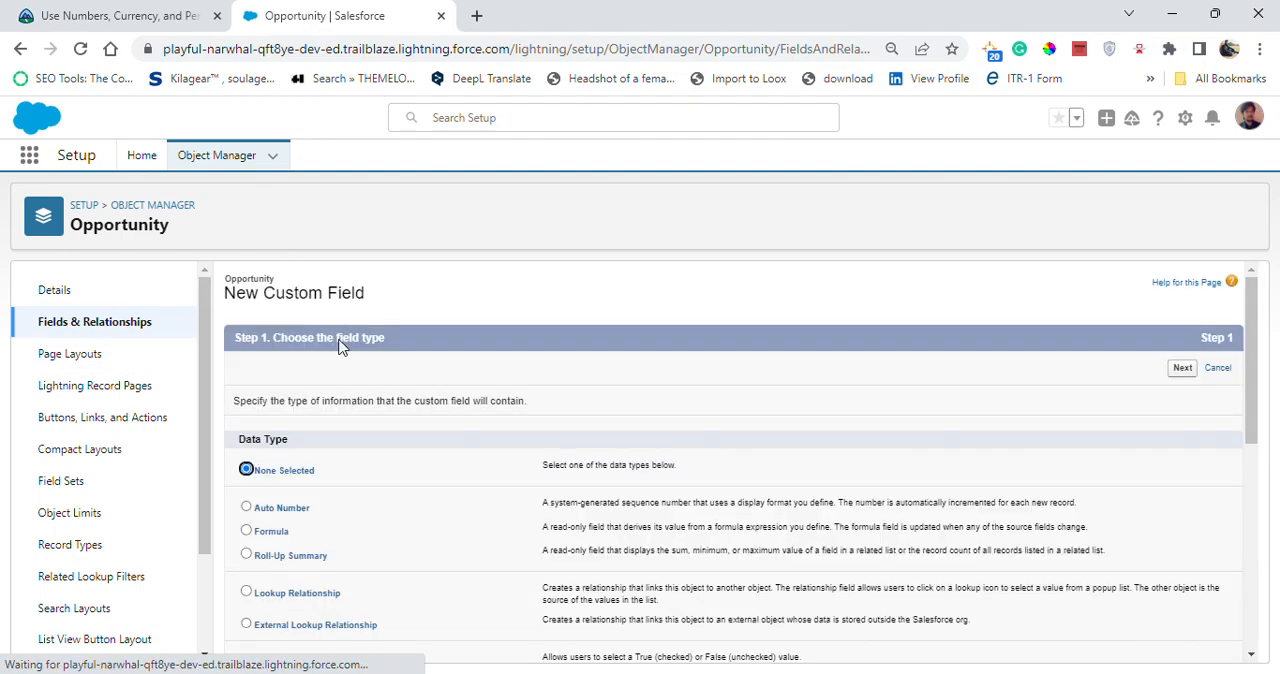
left_click(110, 15)
left_click(339, 12)
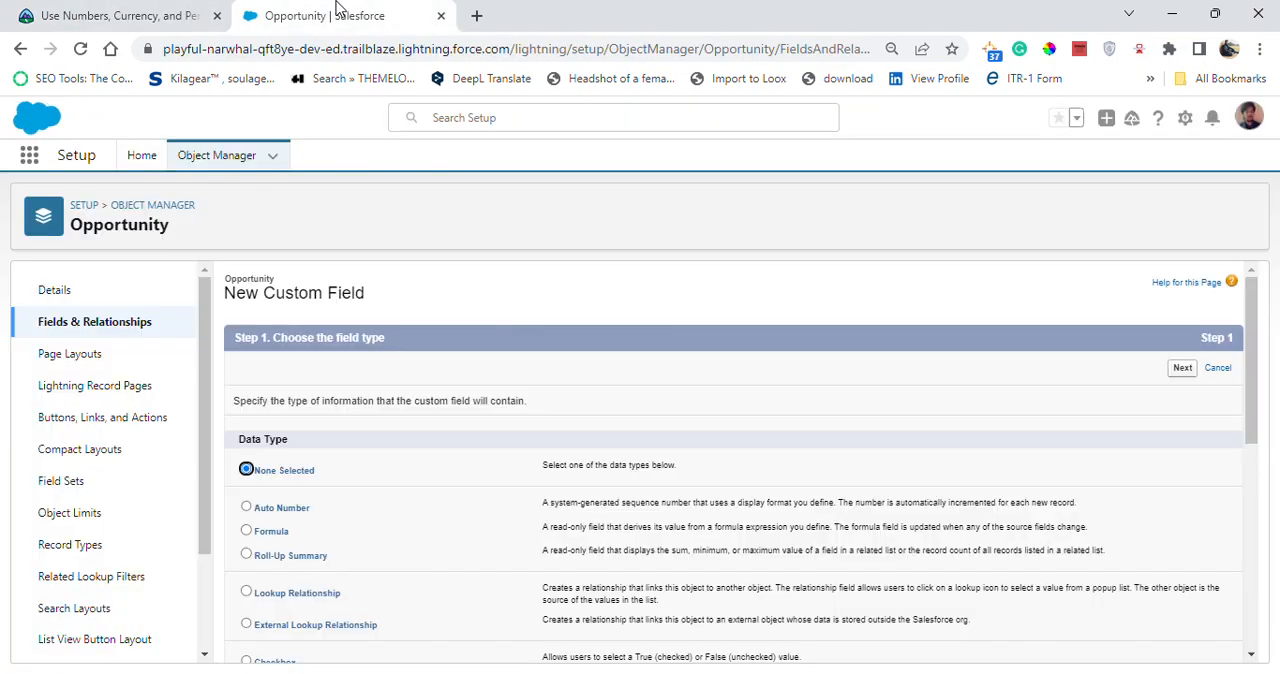
scroll(300, 560, "down", 3)
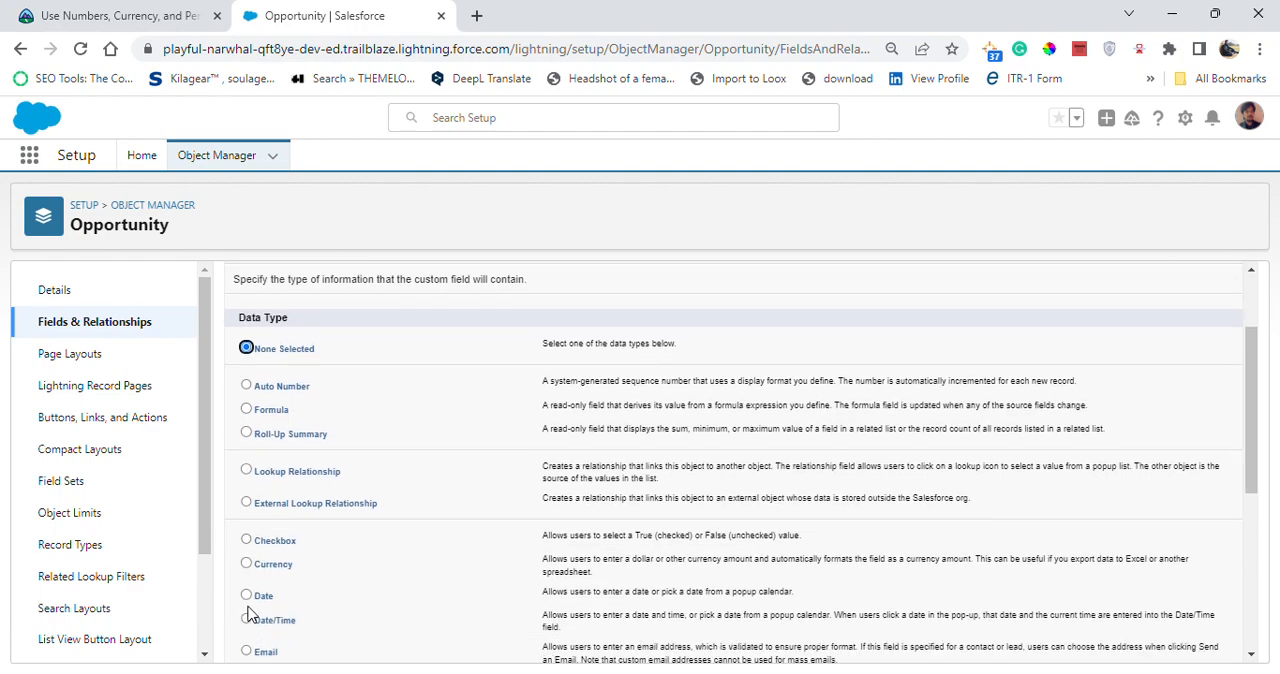
left_click(246, 548)
scroll(558, 390, "up", 3)
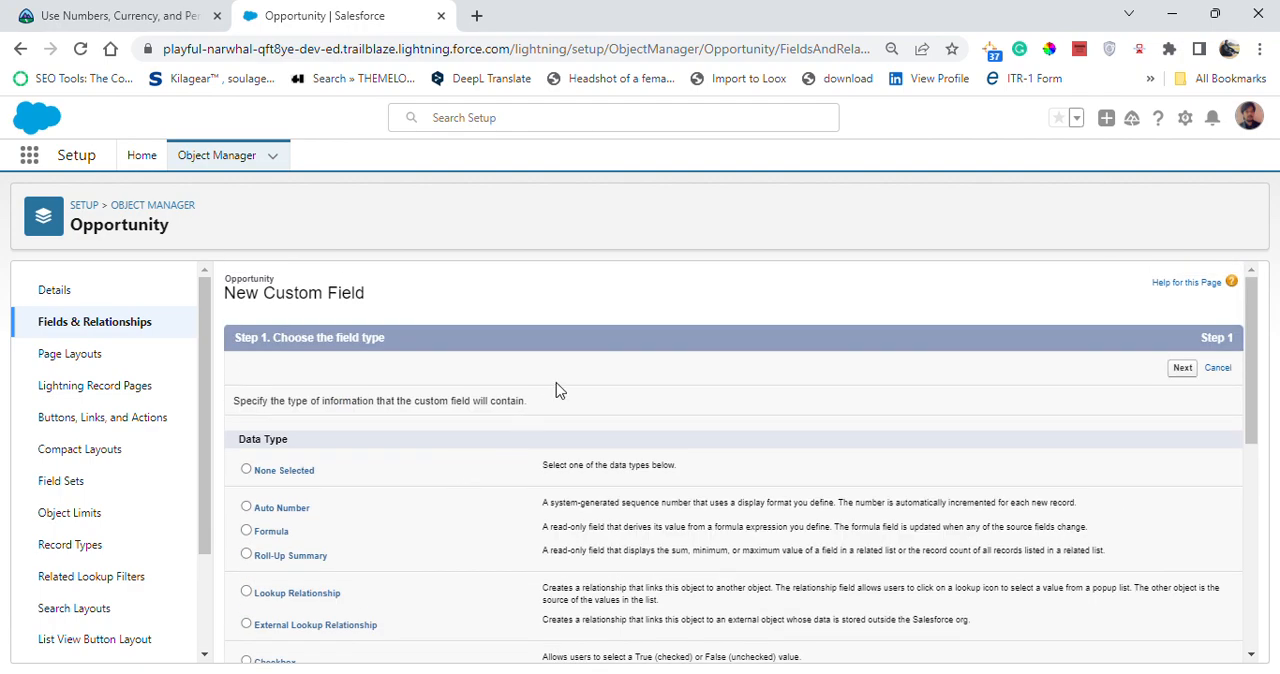
left_click(1181, 370)
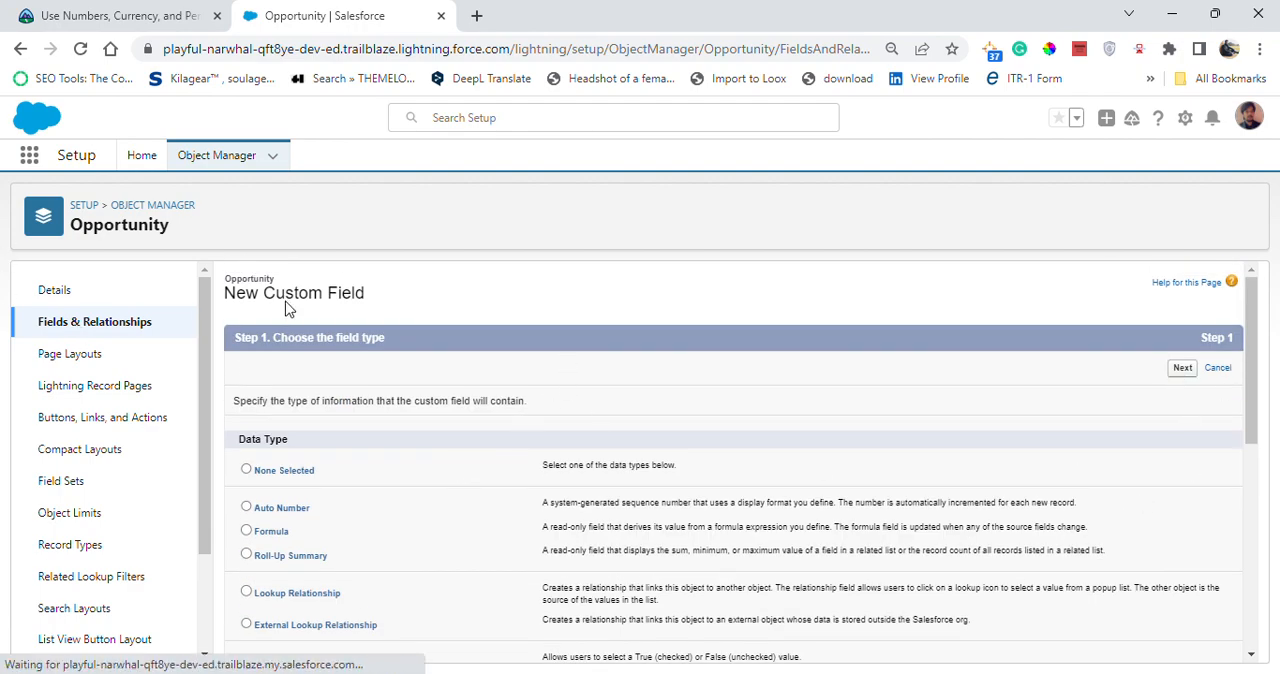
- Copy Radius from the challenge as the number field's label, with Radius as its field name, and continue to field-level security
left_click(70, 15)
scroll(397, 573, "down", 1)
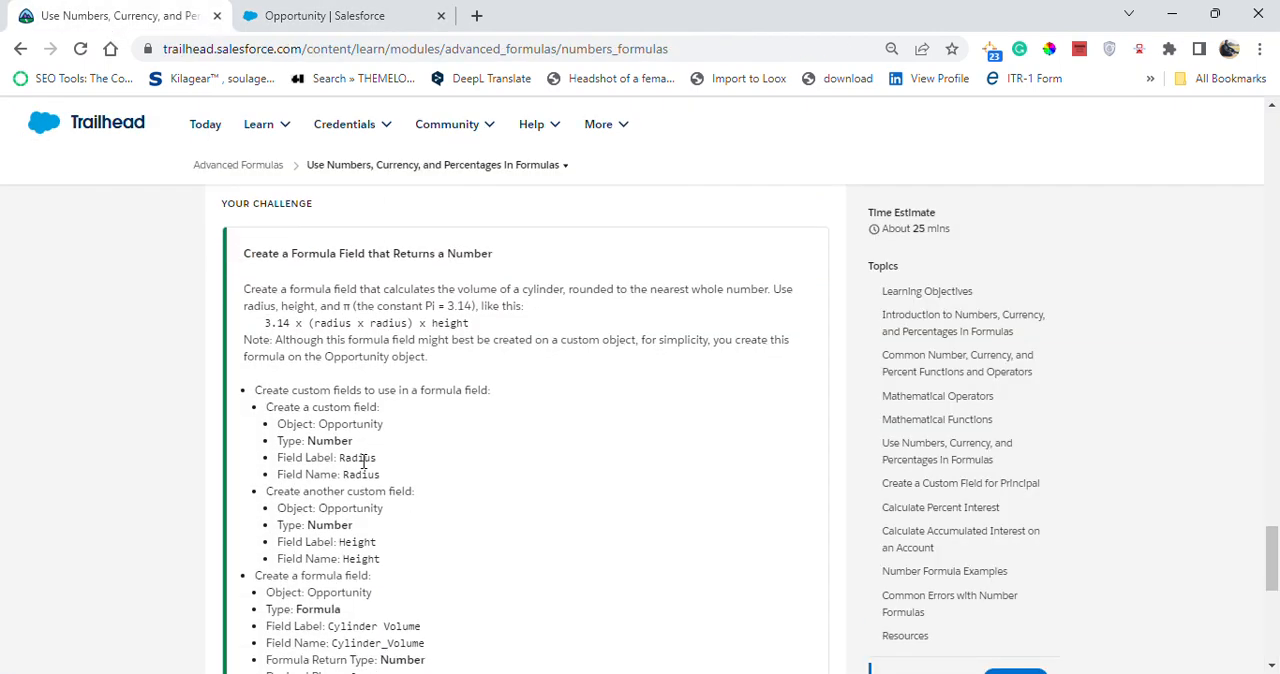
left_click_drag(340, 457, 382, 457)
key("ctrl+c")
left_click(296, 12)
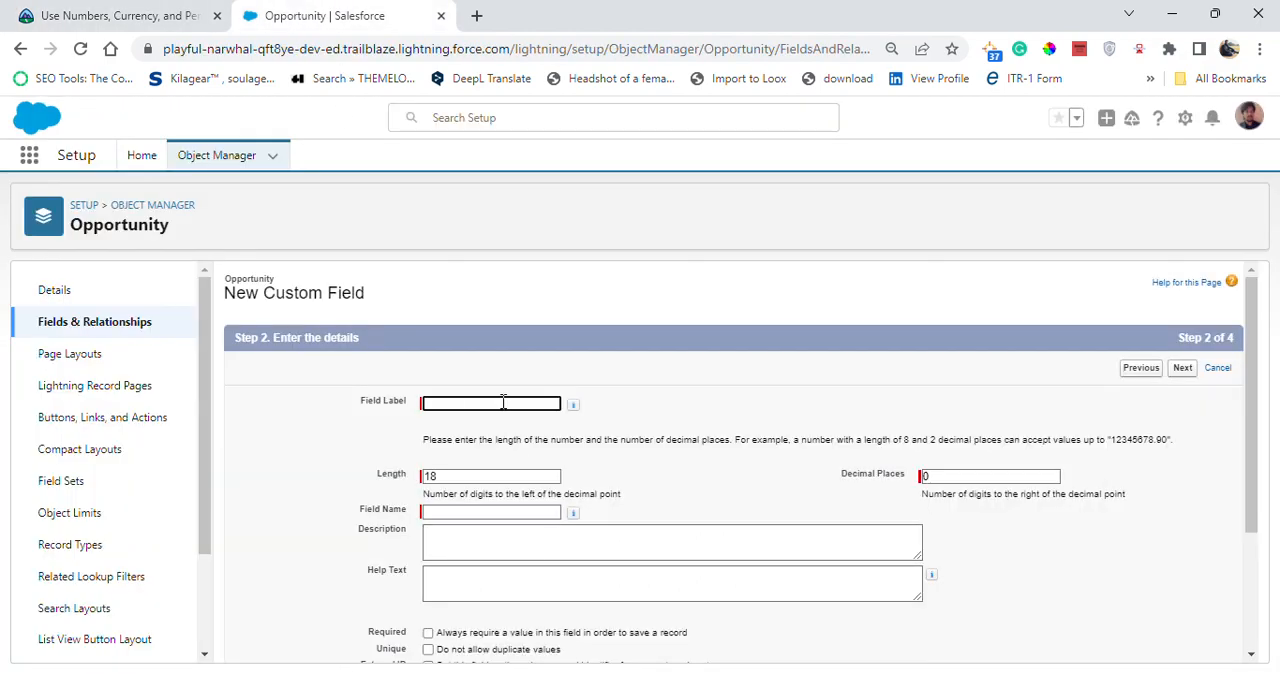
key("ctrl+v")
left_click(667, 393)
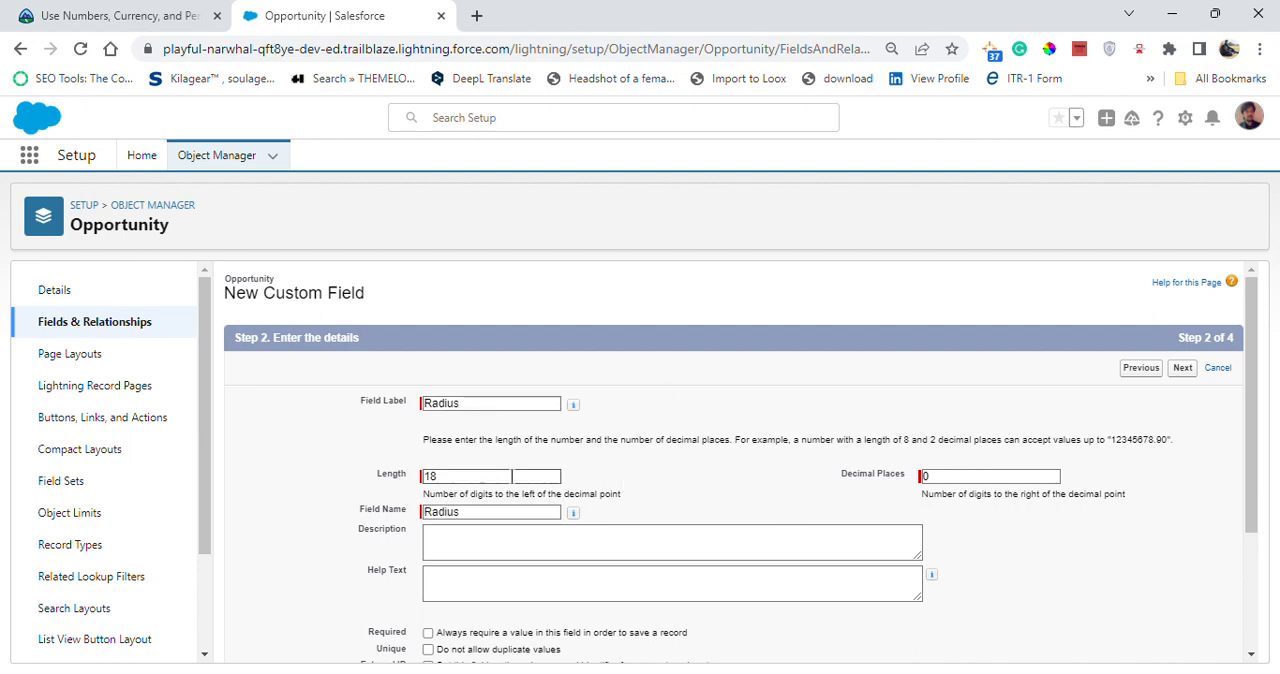
left_click(95, 14)
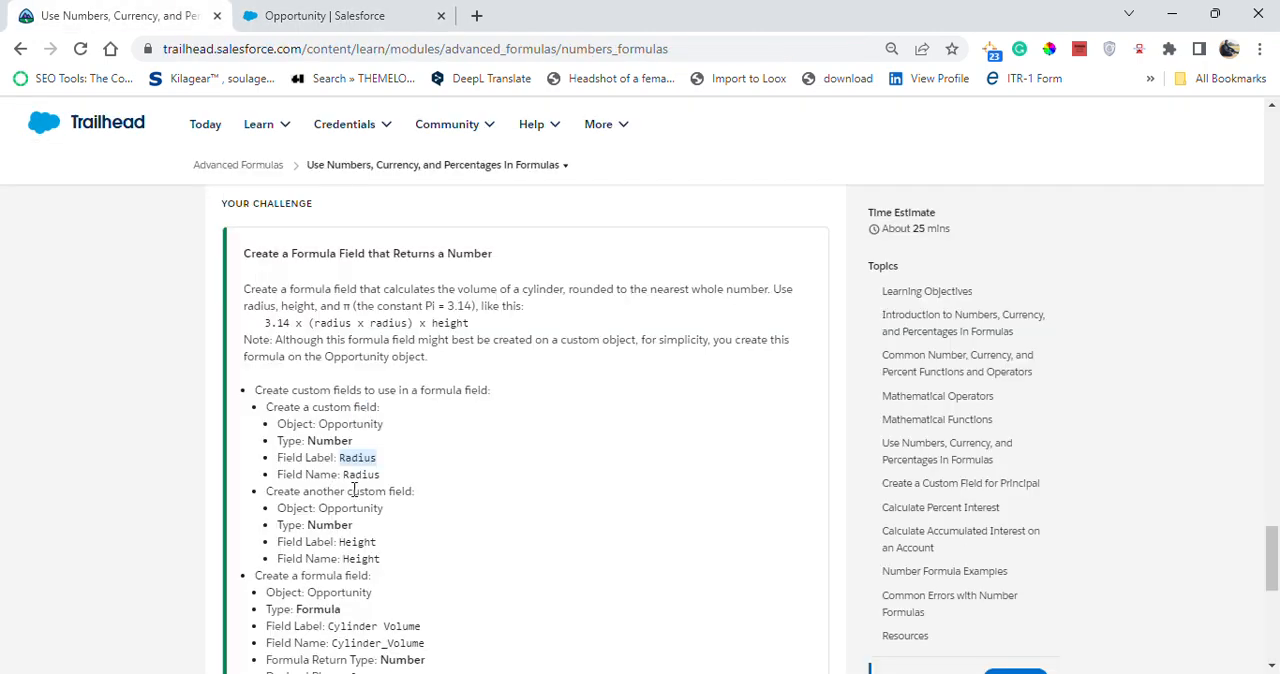
left_click(329, 14)
scroll(545, 470, "down", 3)
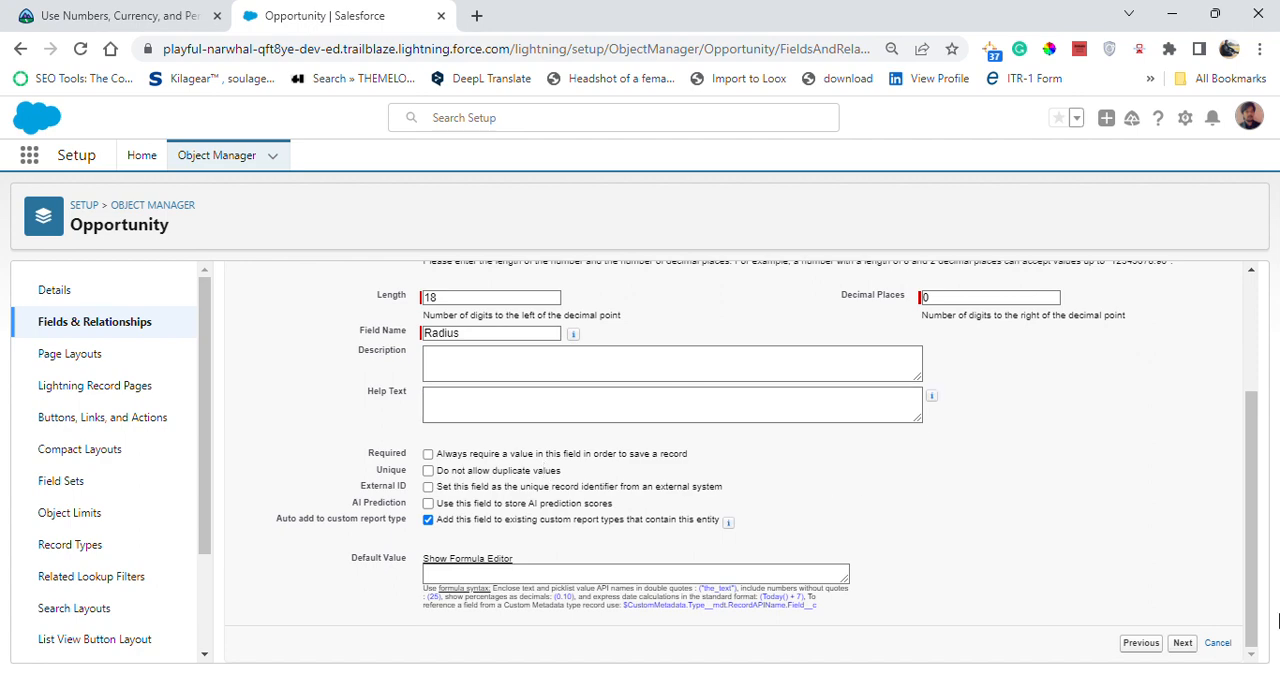
left_click(1182, 643)
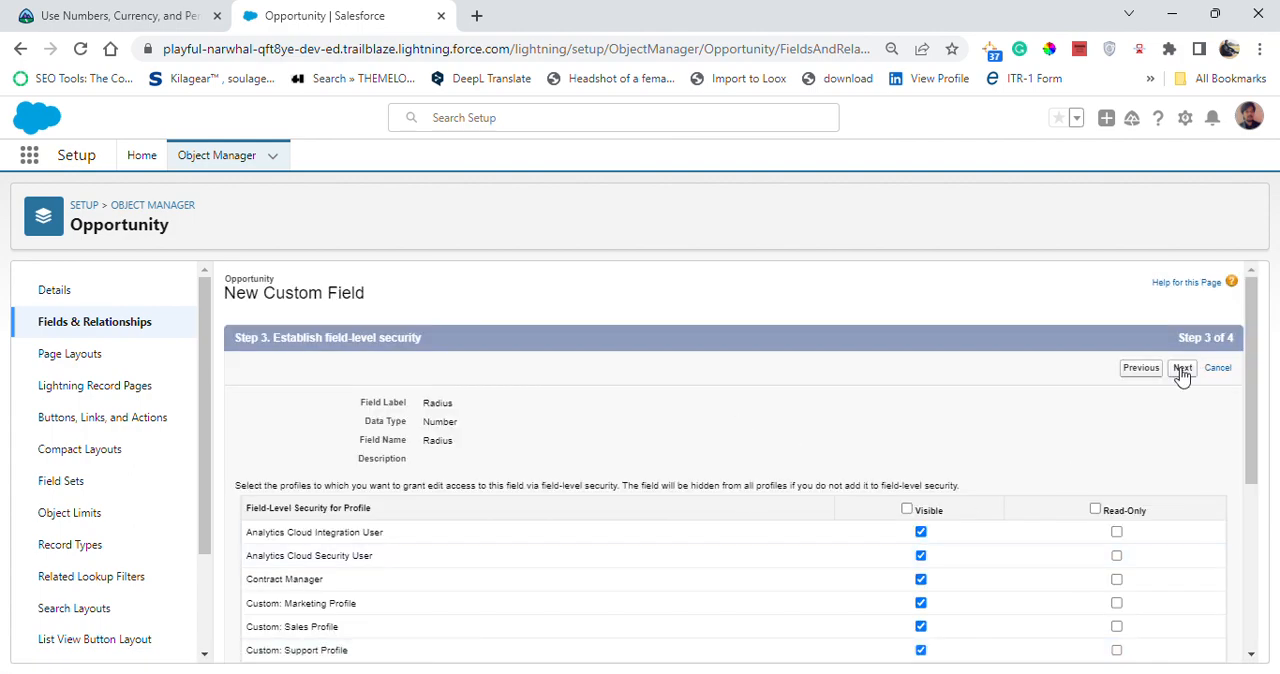
- Accept the default field-level security and page layouts for the Radius field, save it and start another new field
left_click(115, 15)
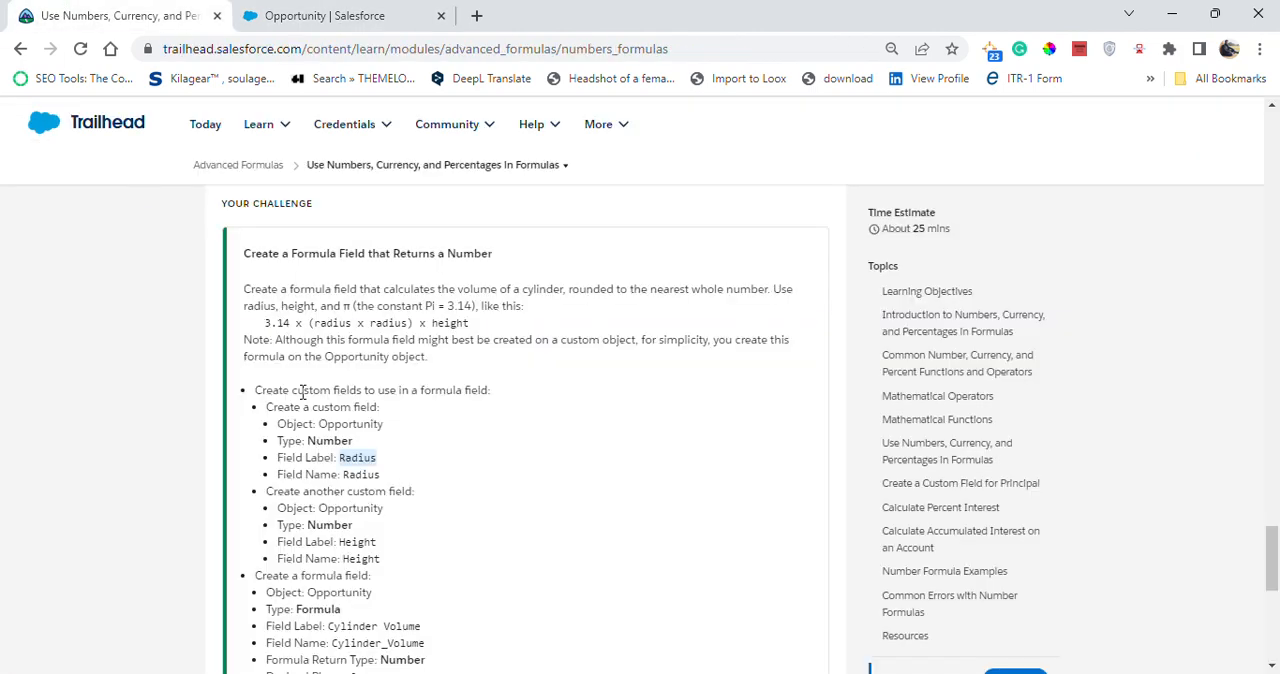
left_click(352, 12)
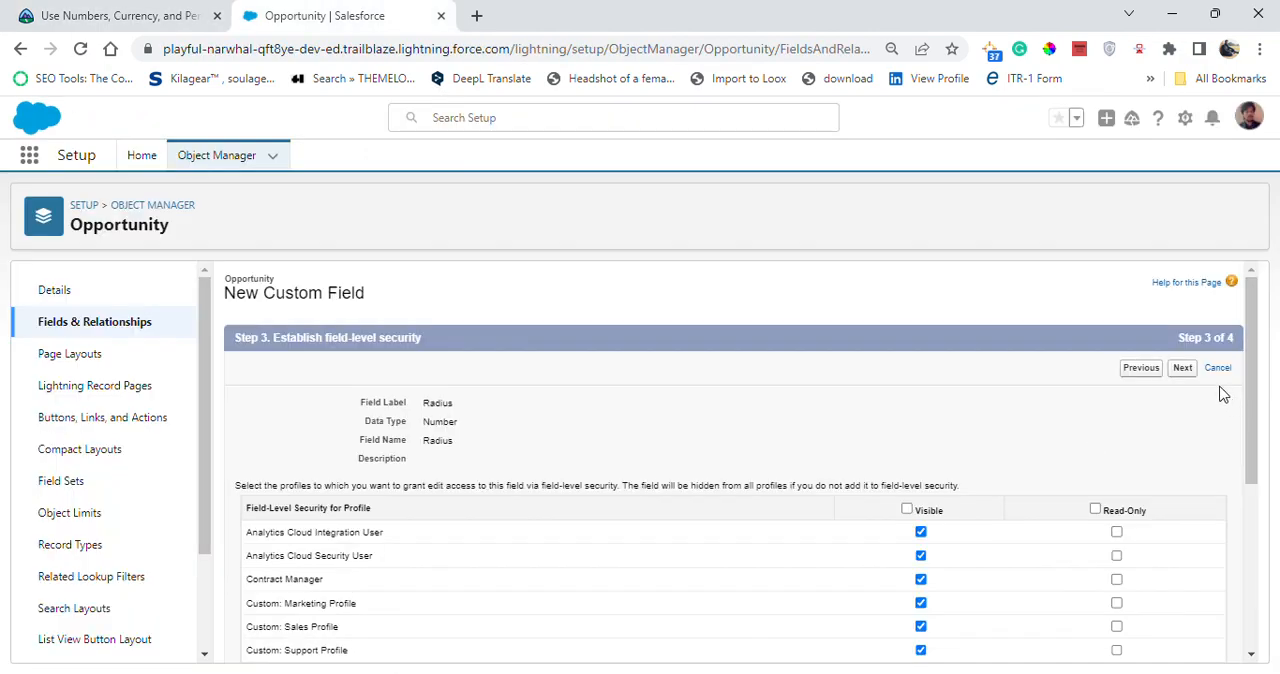
left_click(1184, 368)
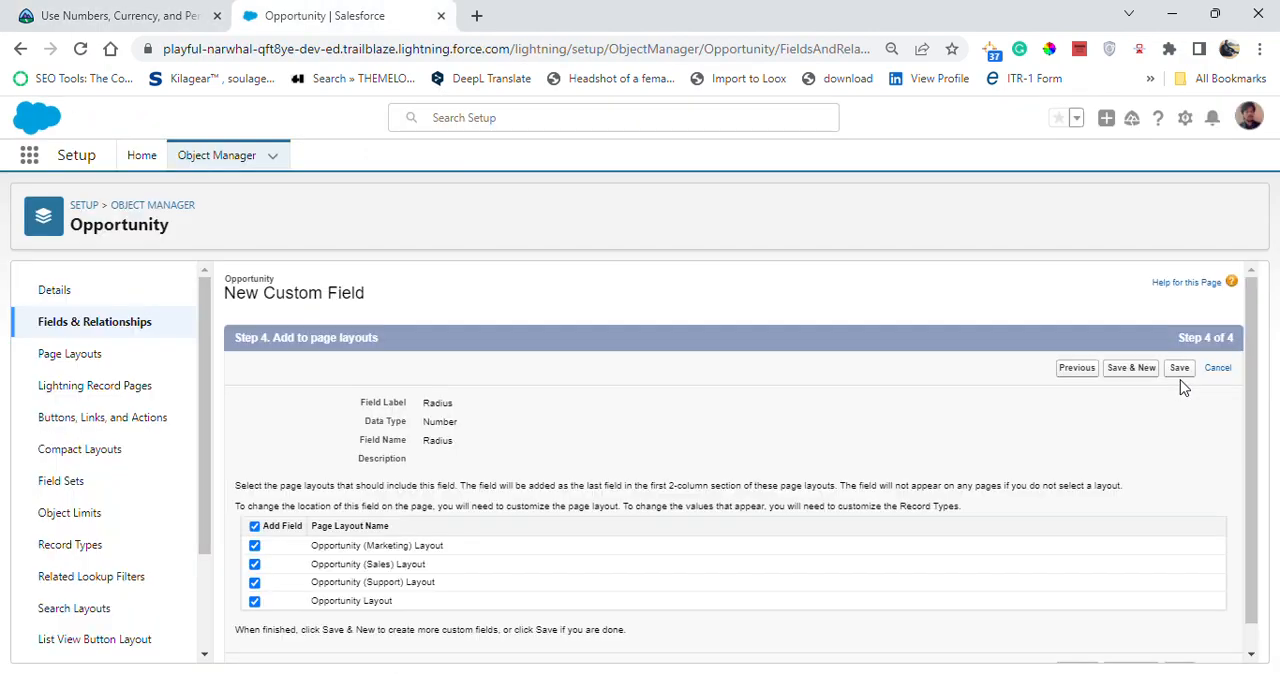
left_click(1155, 369)
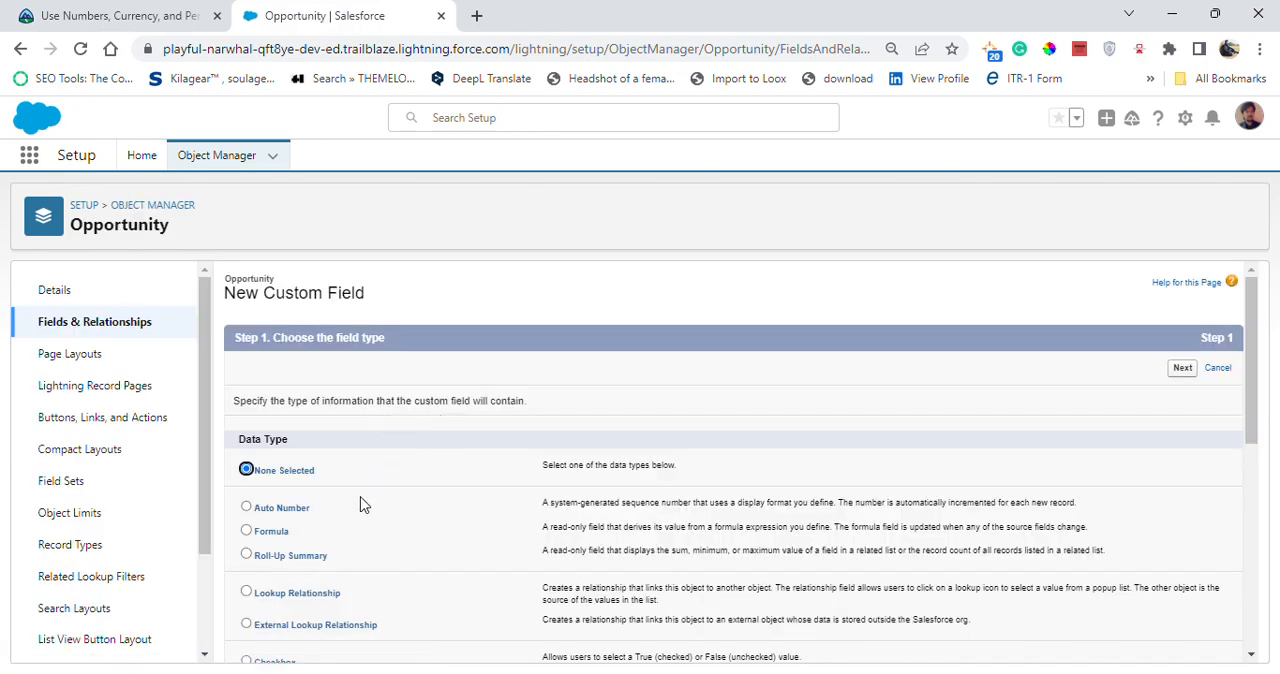
- Choose Number as the data type for the second Opportunity custom field and continue to its details
scroll(356, 520, "down", 3)
left_click(152, 12)
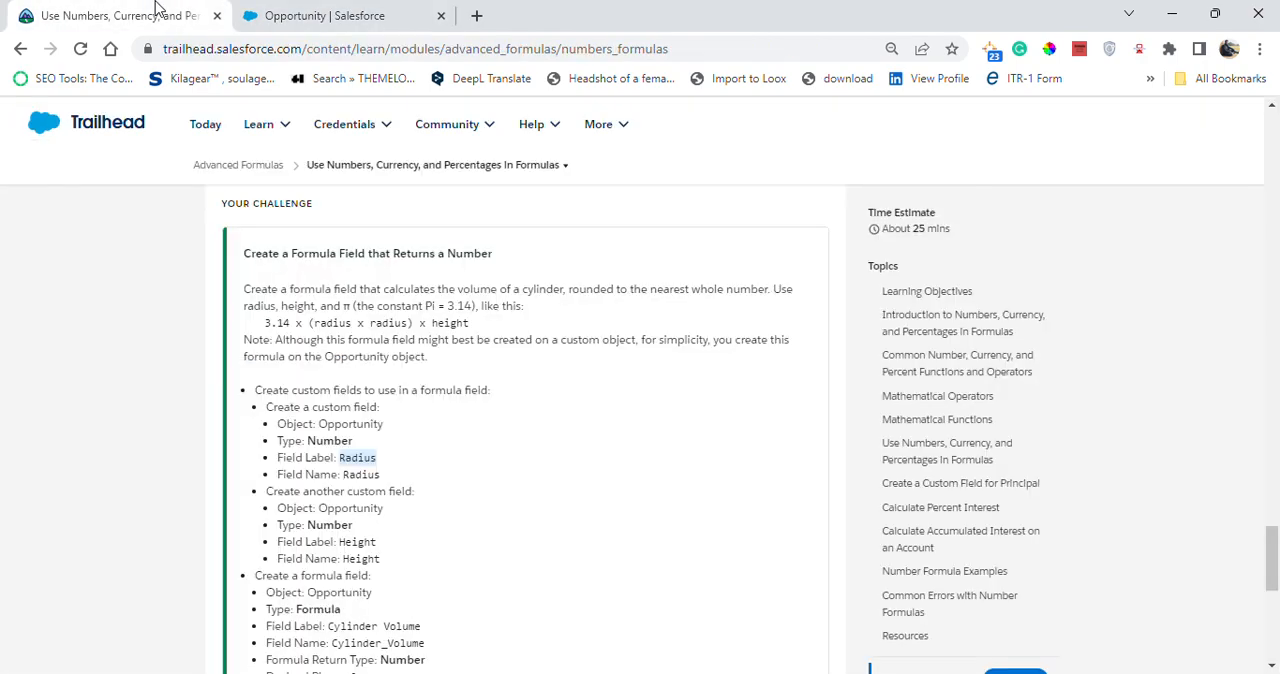
left_click(305, 15)
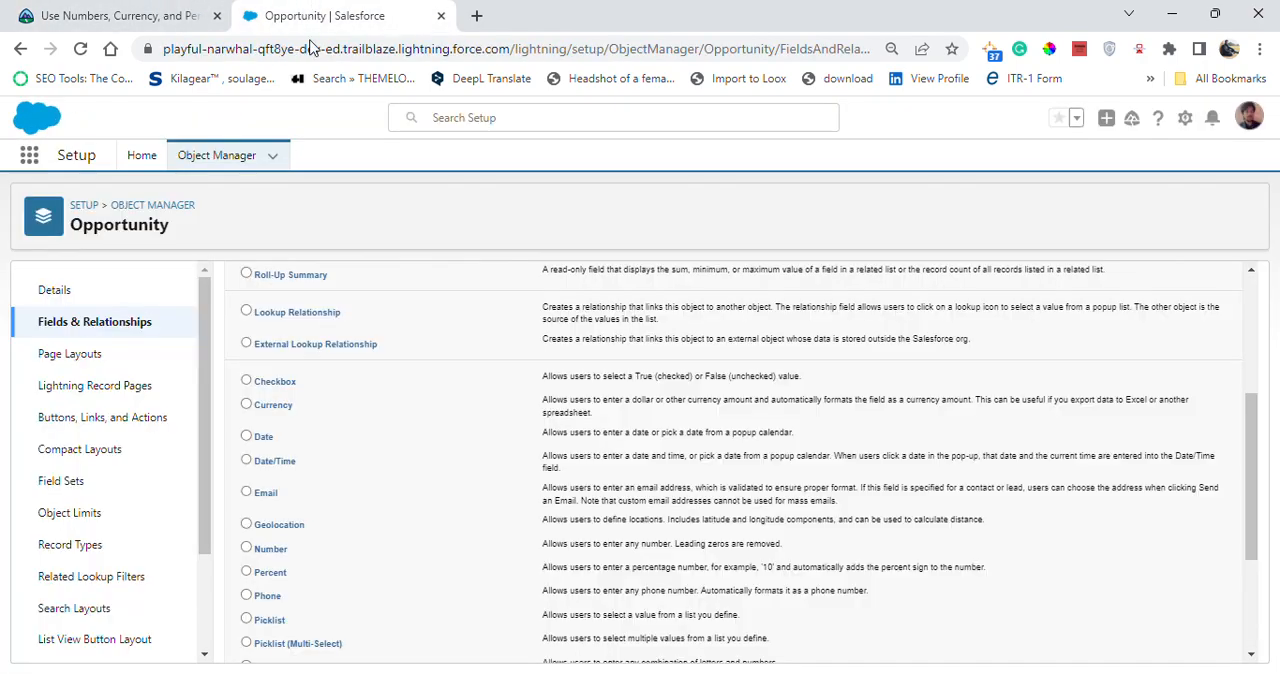
left_click(246, 547)
scroll(448, 558, "up", 3)
left_click(1195, 373)
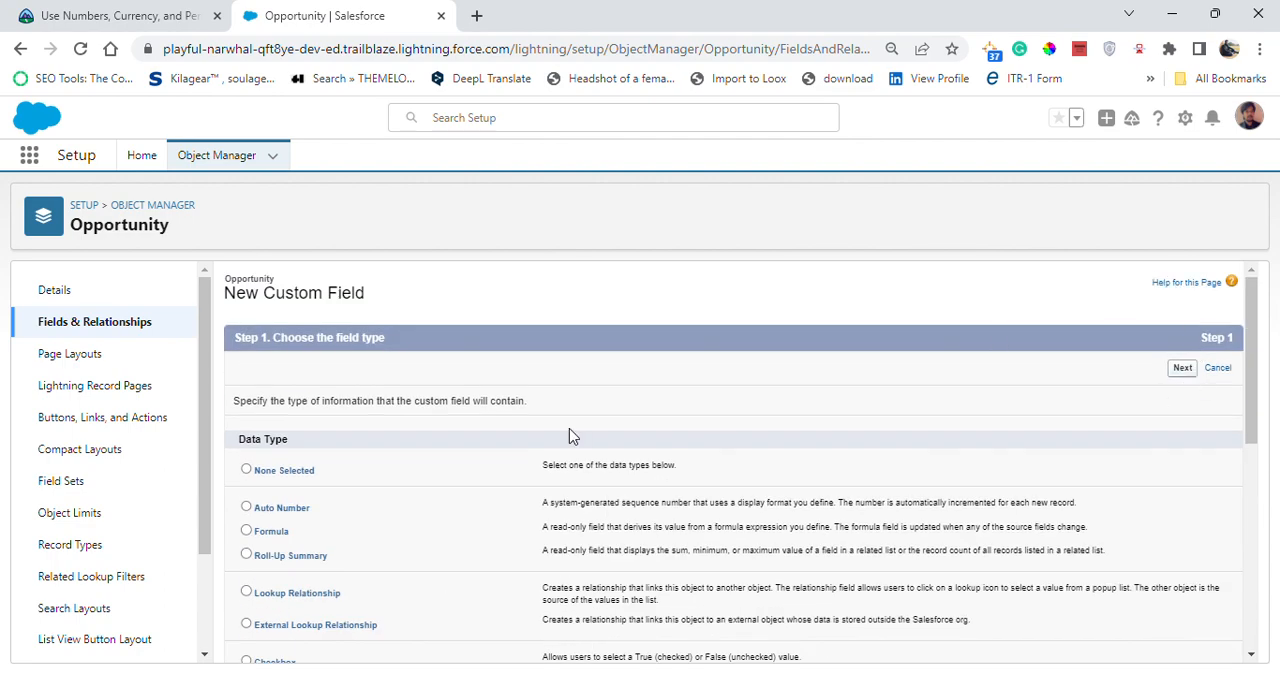
- Copy Height from the challenge as the second field's label, with Height as its field name, and check it against the requirements
left_click(106, 14)
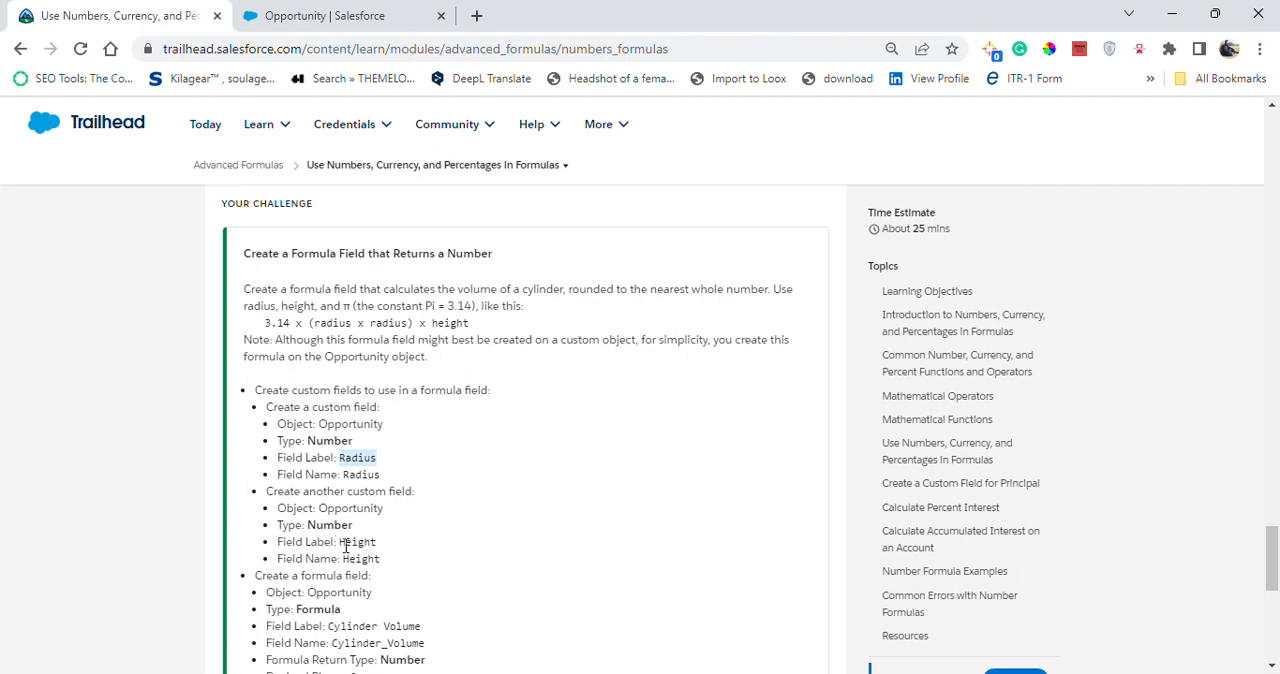
left_click_drag(342, 541, 380, 541)
key("ctrl+c")
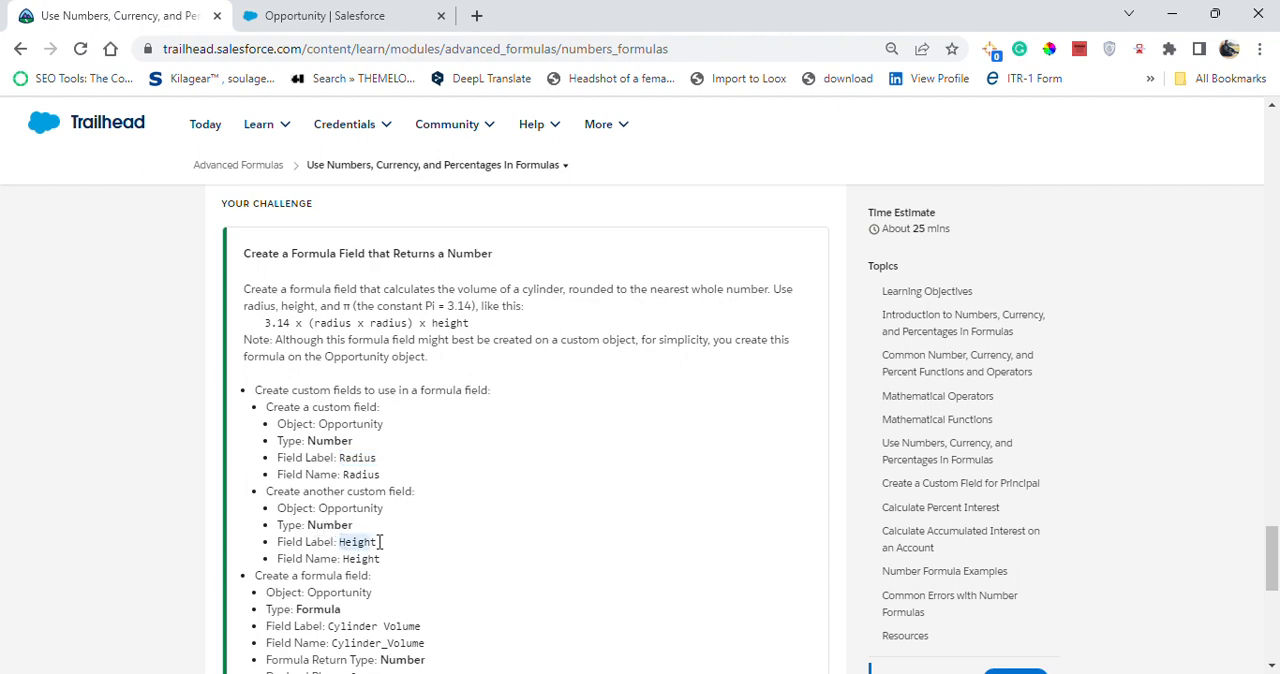
left_click(346, 18)
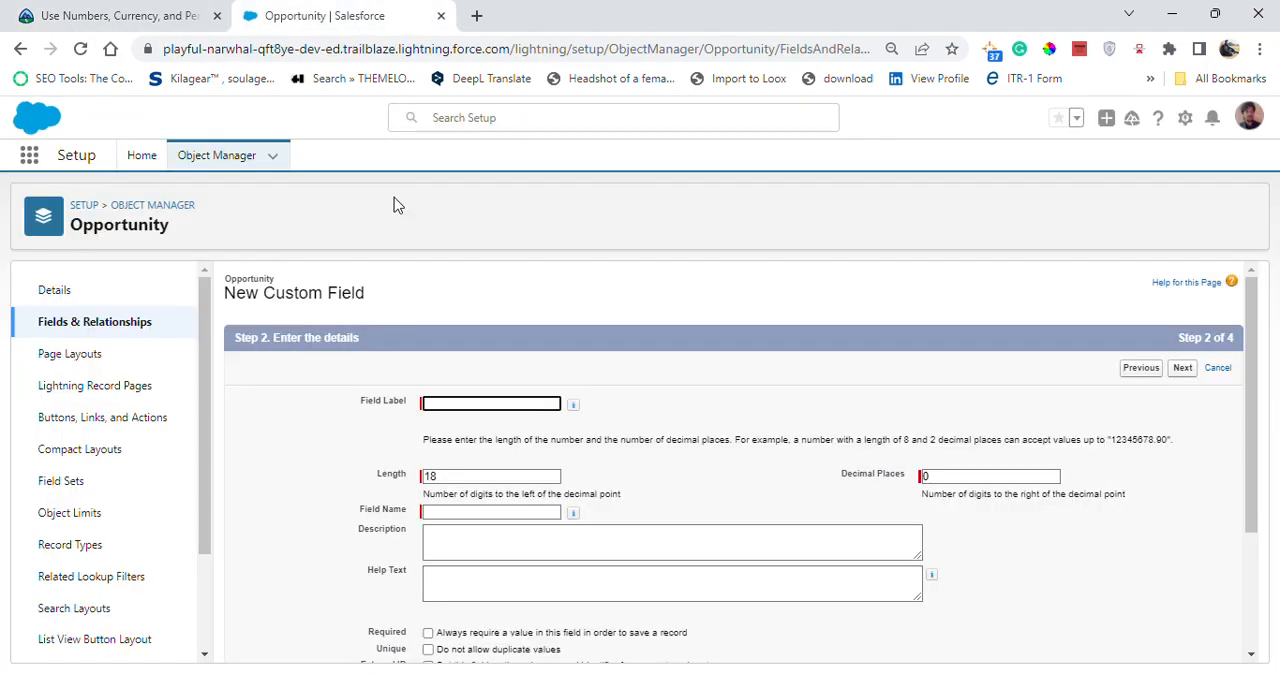
key("ctrl+v")
left_click(628, 390)
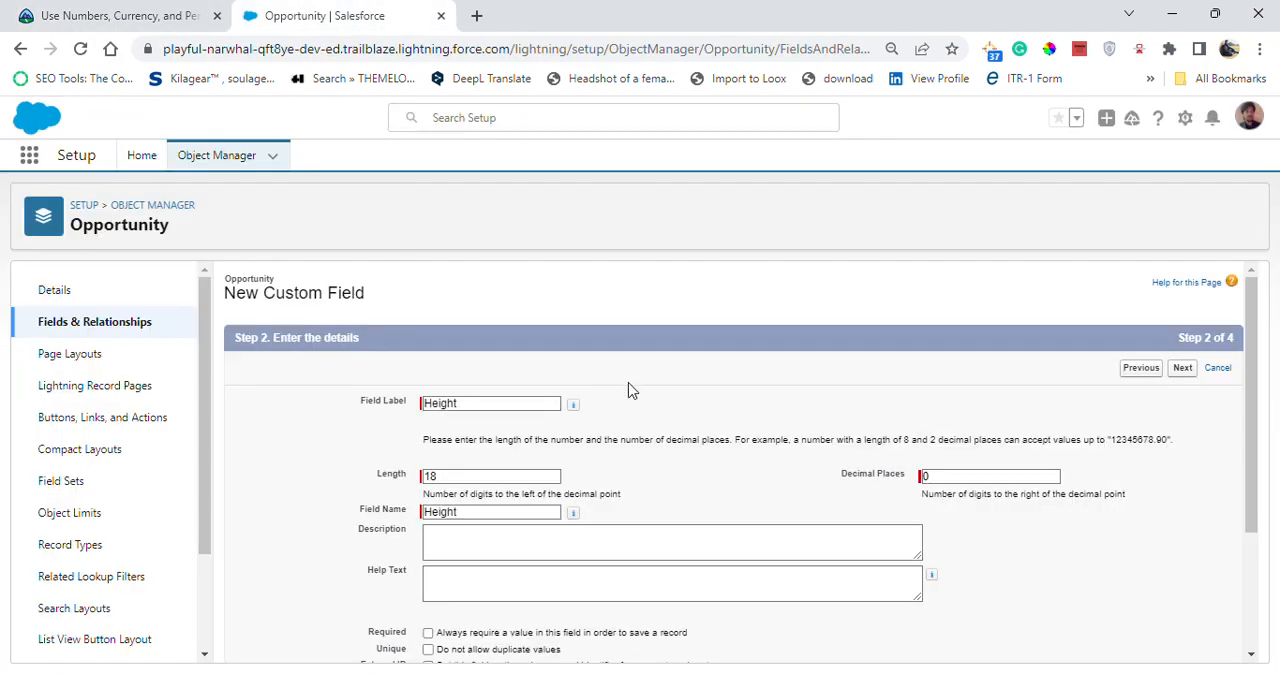
left_click(152, 16)
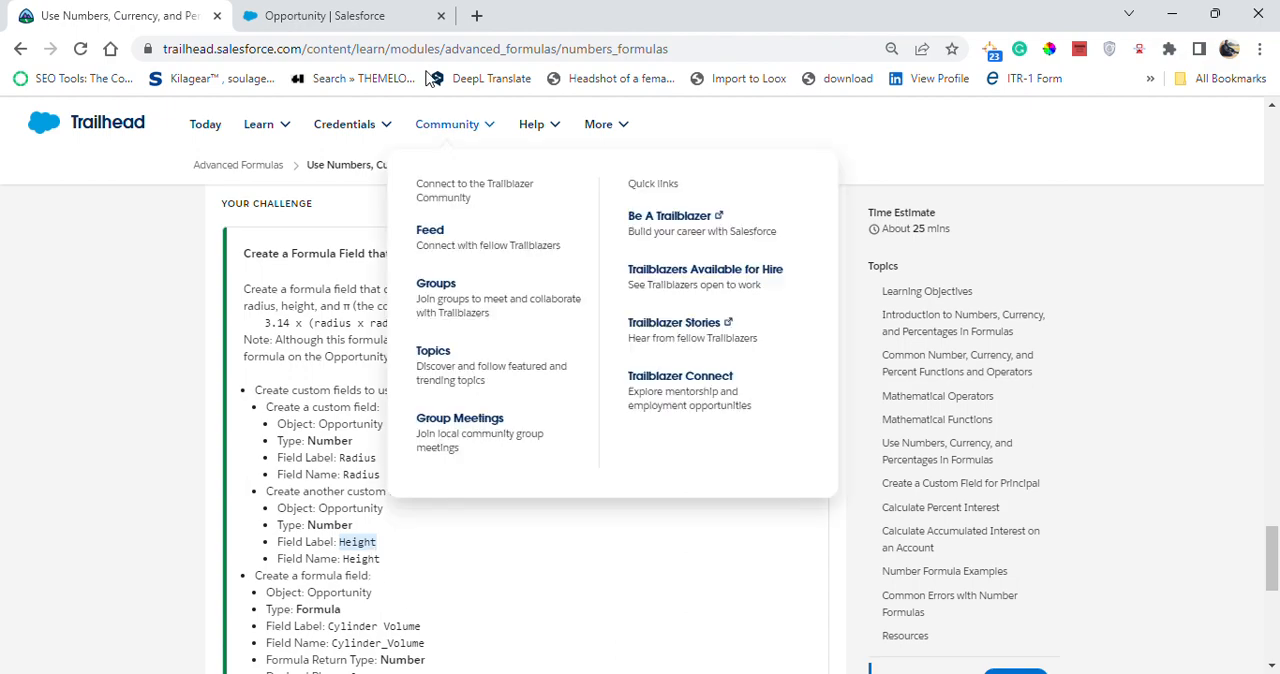
left_click(390, 15)
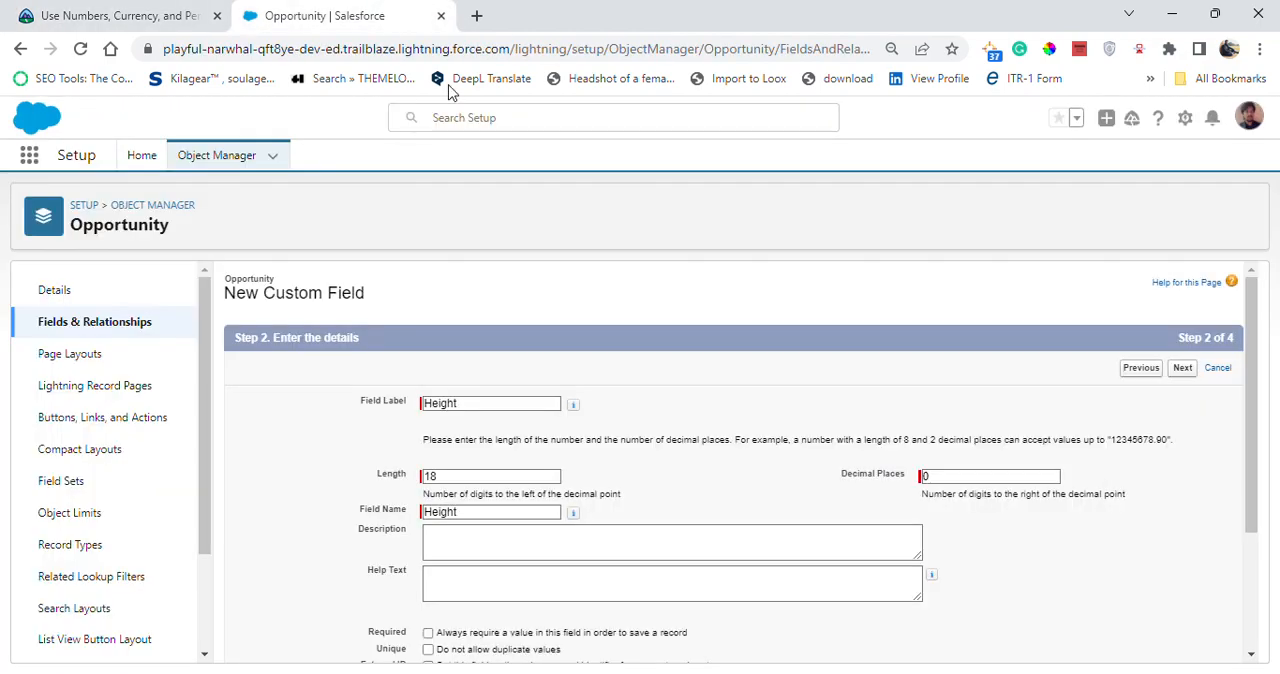
- Accept the default field-level security and page layouts for the Height field and save it
left_click(1186, 369)
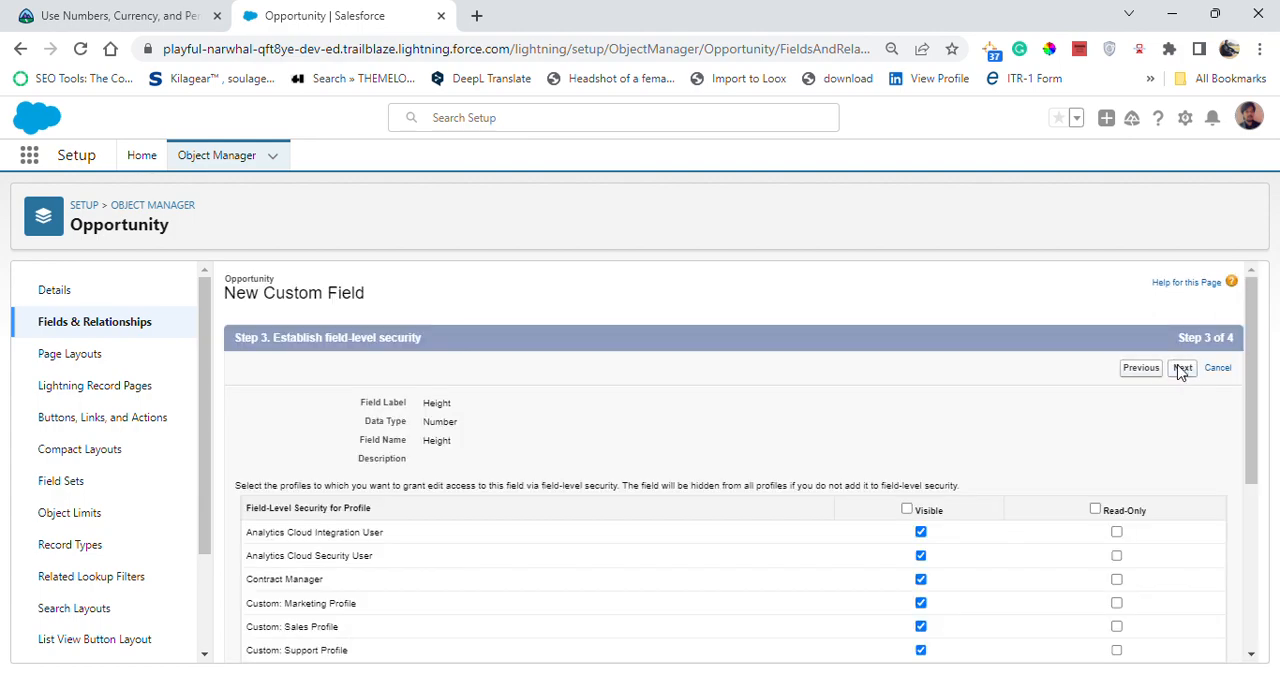
left_click(1181, 371)
left_click(1178, 369)
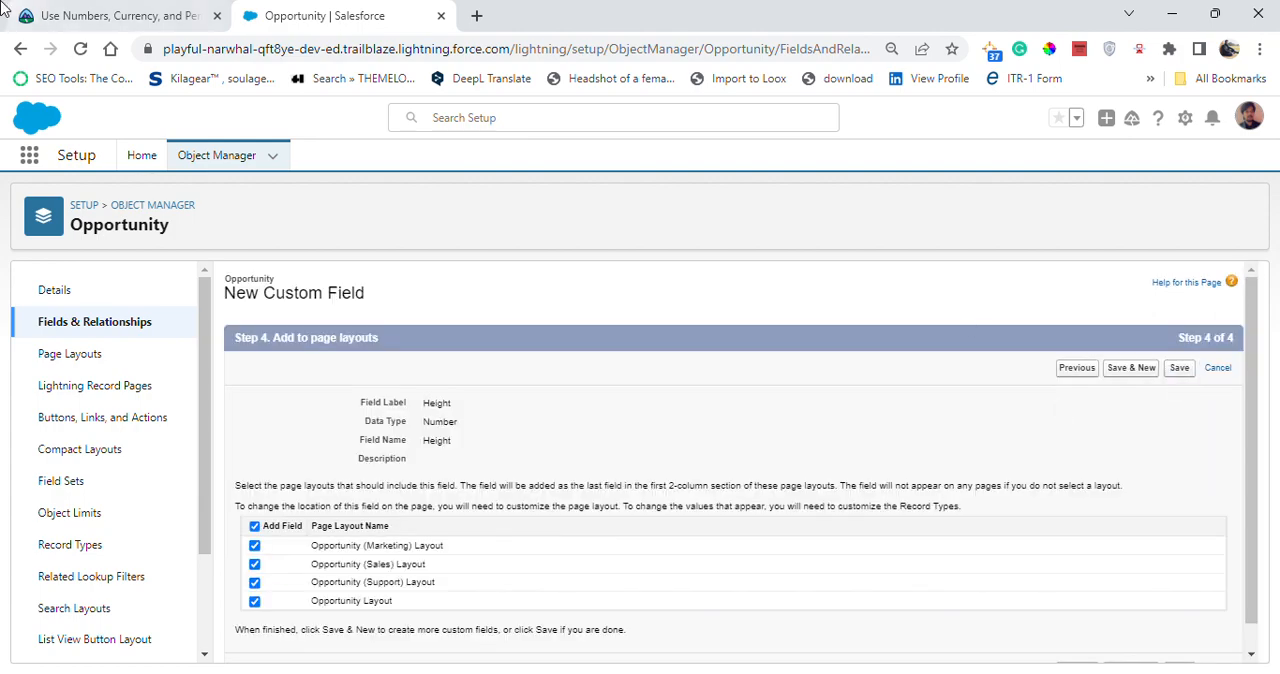
- Check the formula field requirements in the Trailhead challenge and start another new custom field on Opportunity
left_click(120, 12)
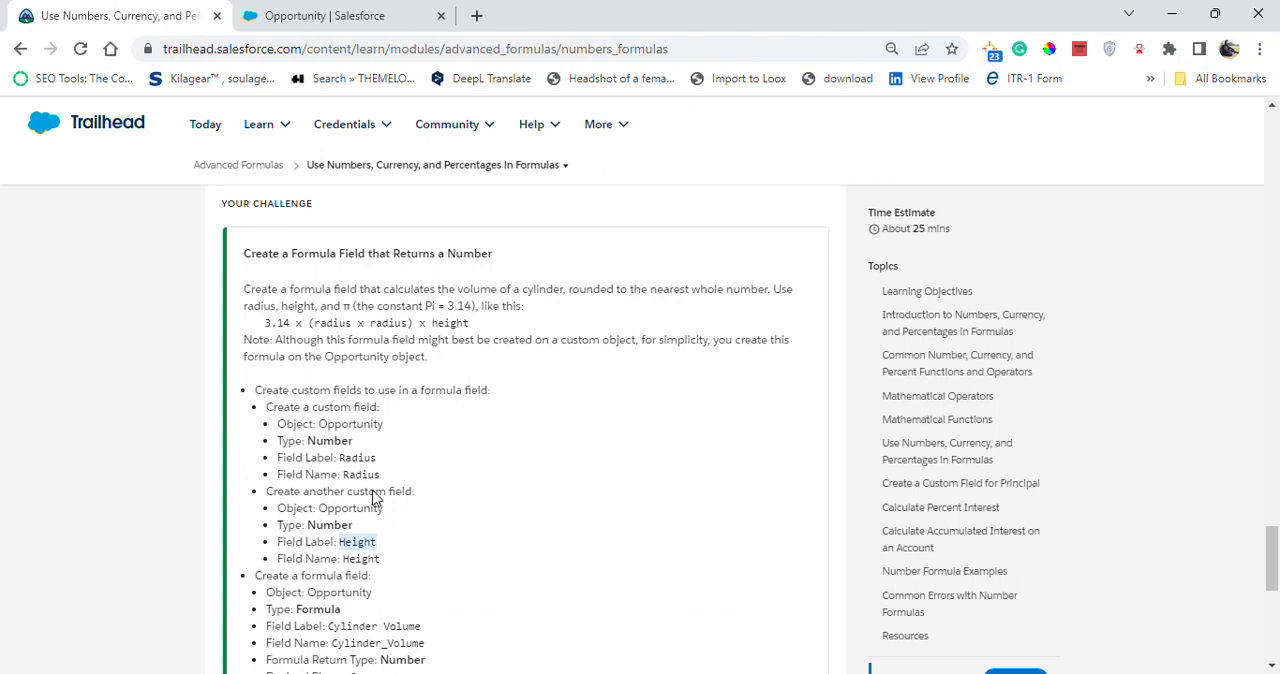
scroll(362, 512, "down", 3)
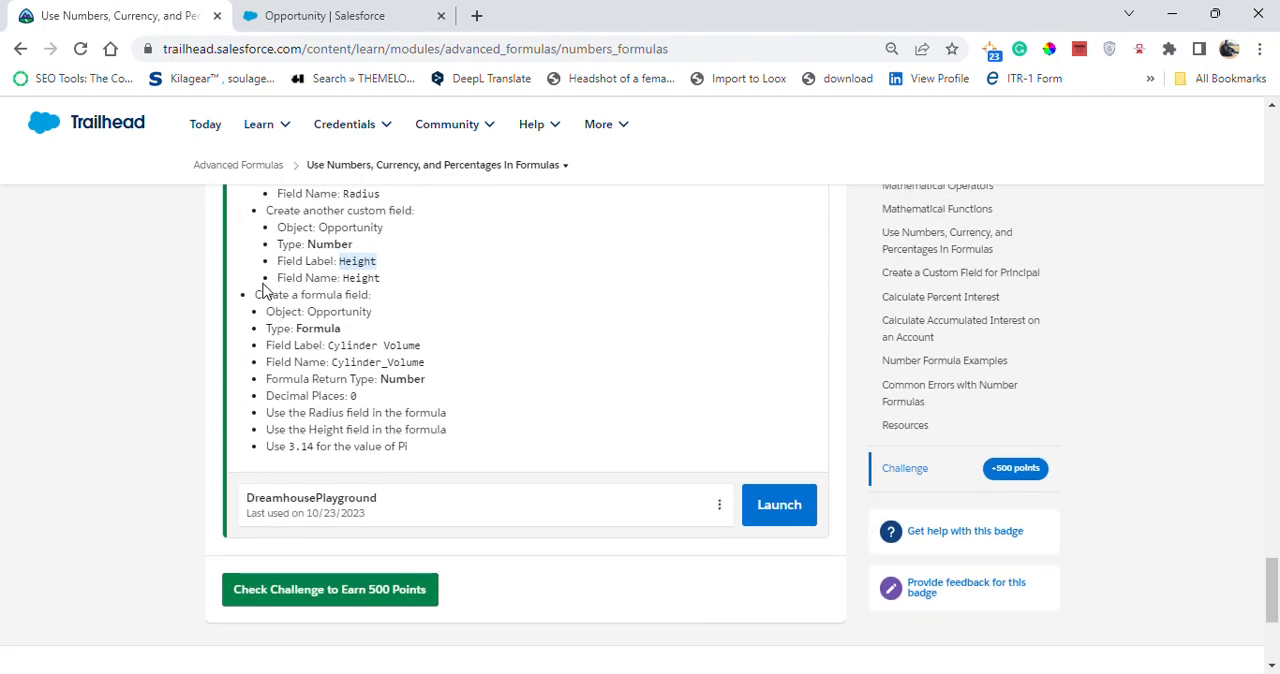
left_click(334, 12)
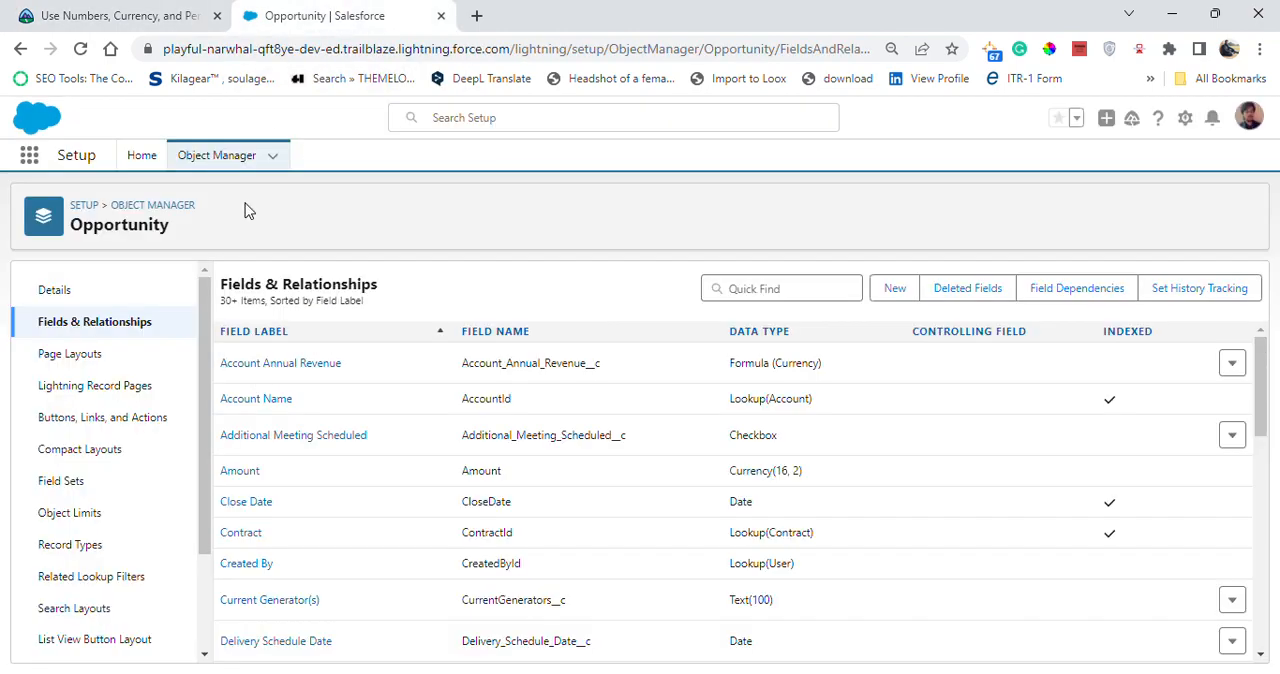
scroll(60, 503, "down", 3)
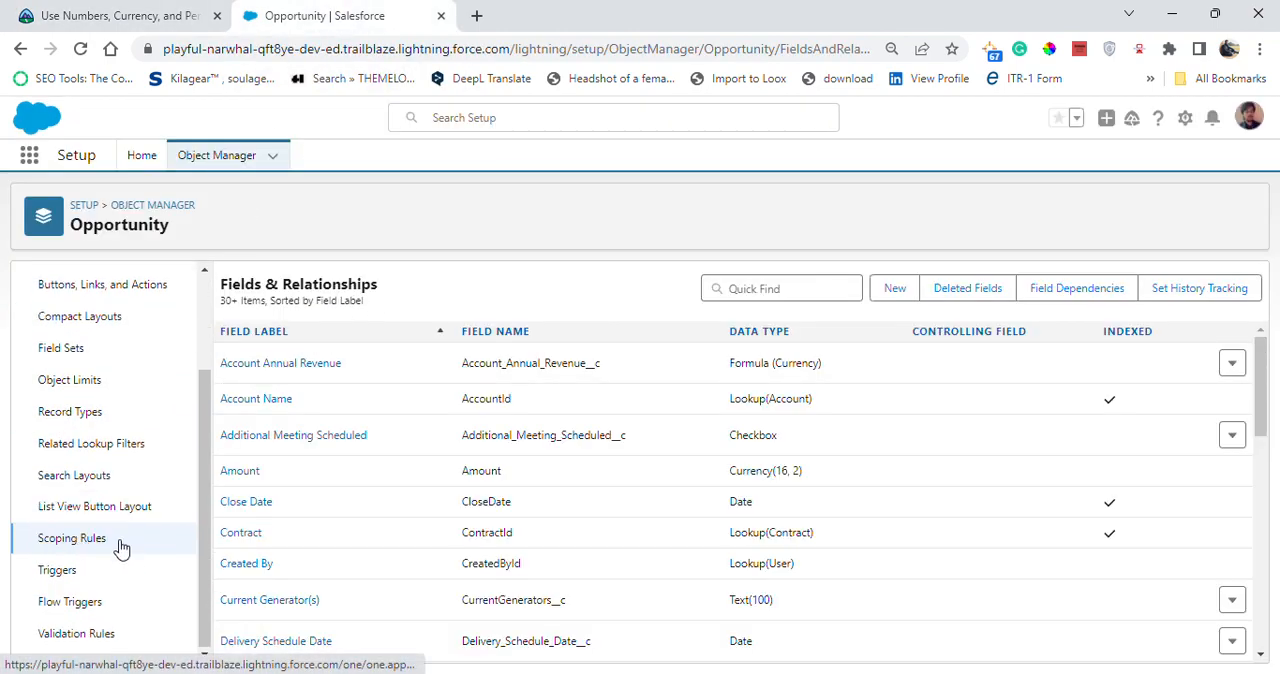
scroll(133, 440, "up", 3)
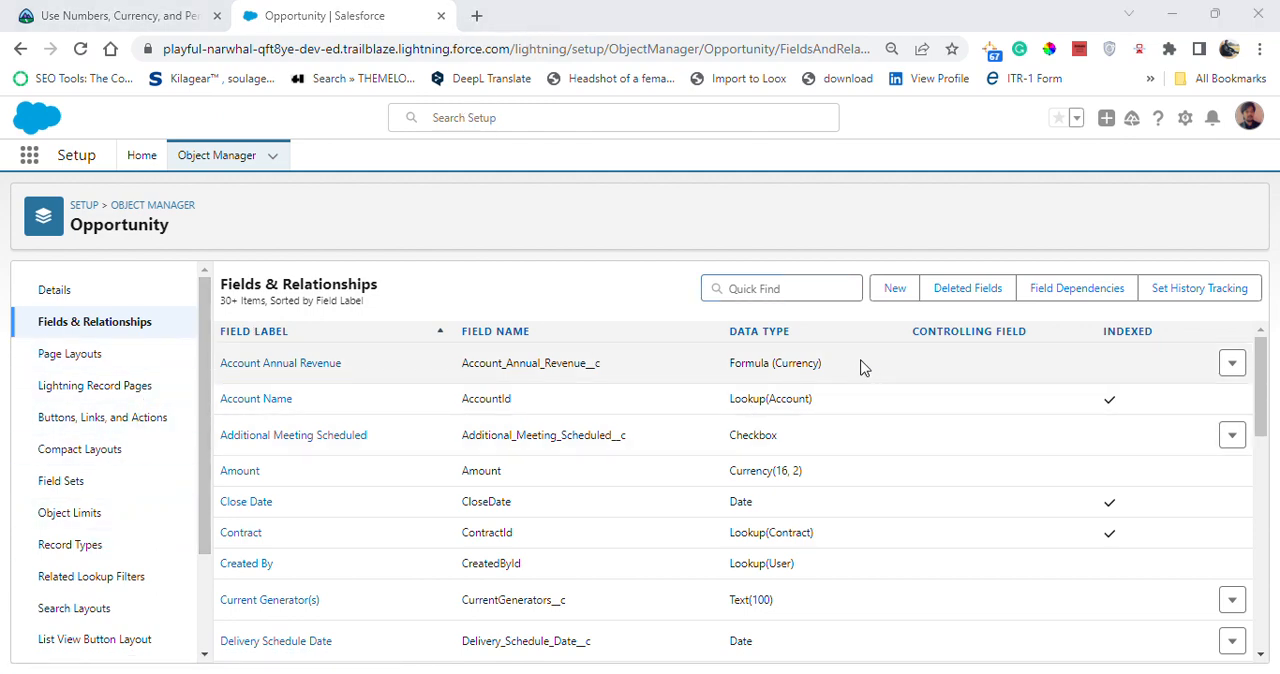
left_click(876, 300)
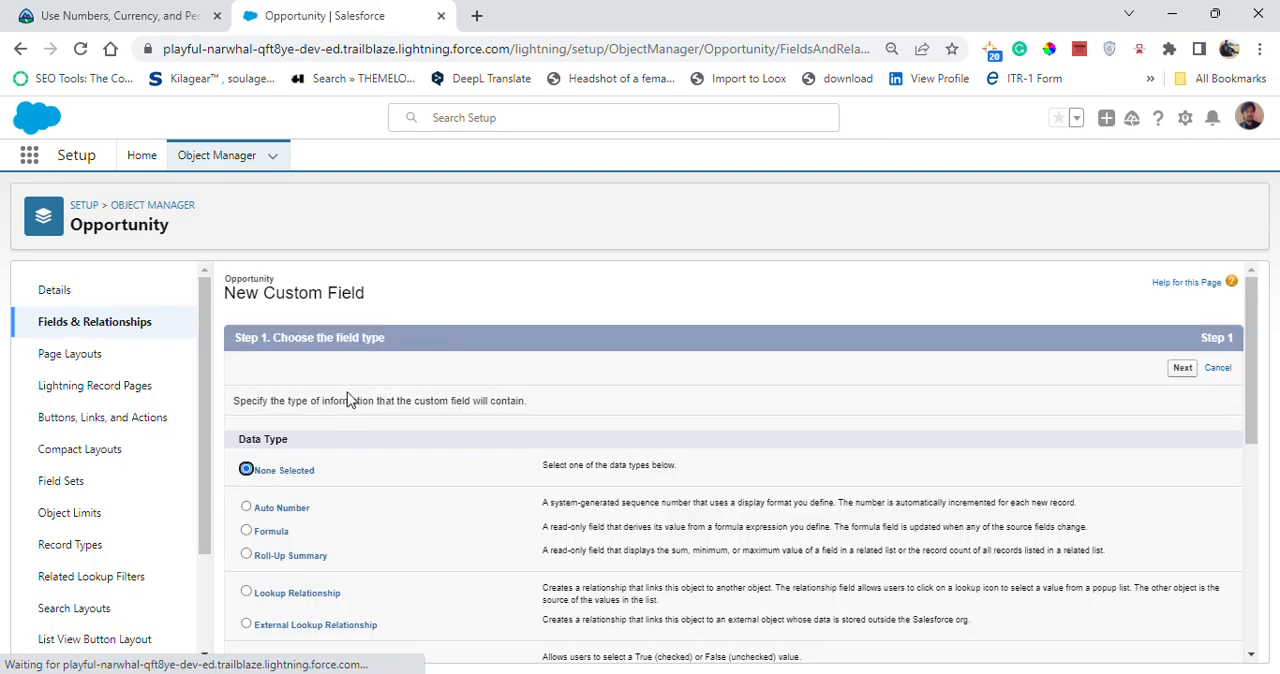
- Choose Formula as the data type for the third Opportunity custom field and continue to its output type
scroll(329, 500, "down", 3)
scroll(298, 452, "down", 2)
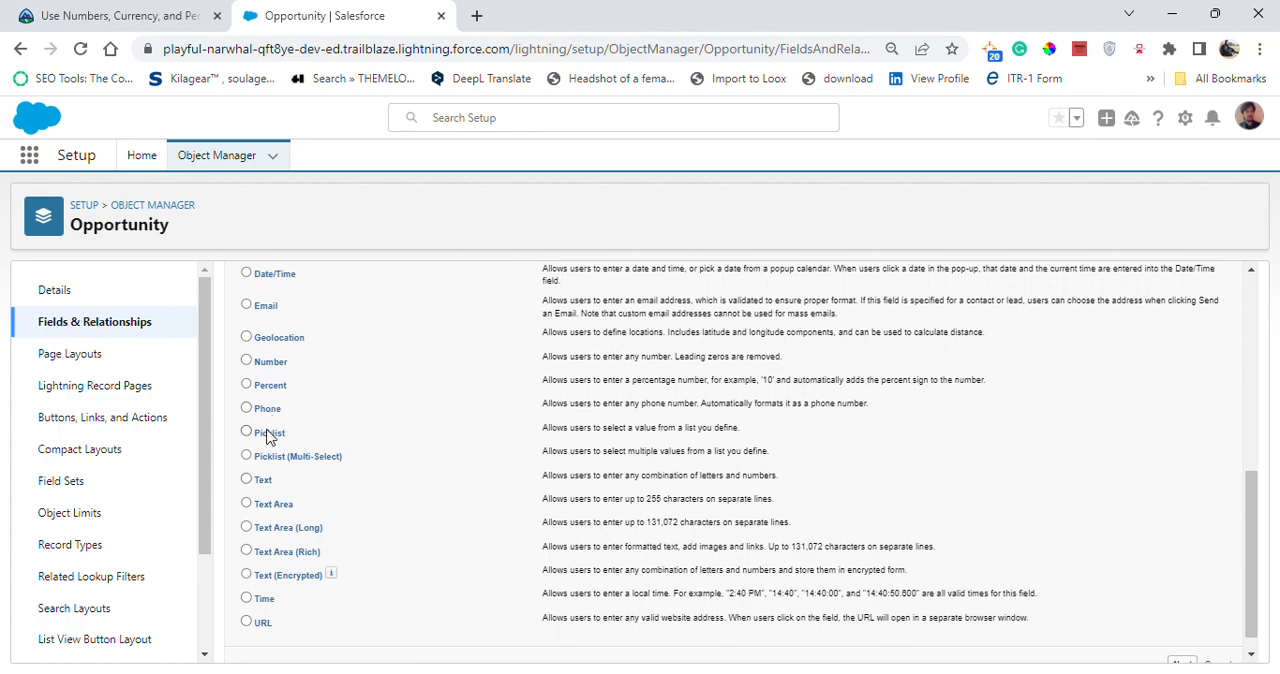
scroll(272, 440, "up", 2)
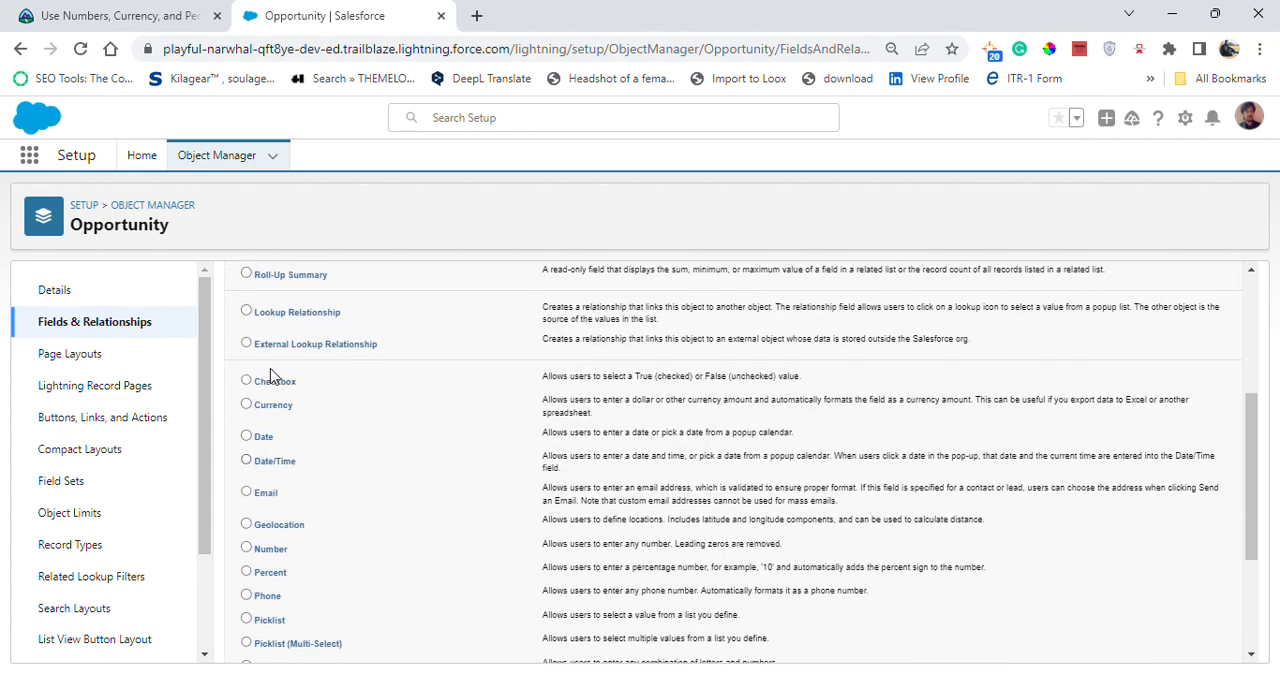
scroll(275, 365, "up", 1)
left_click(279, 348)
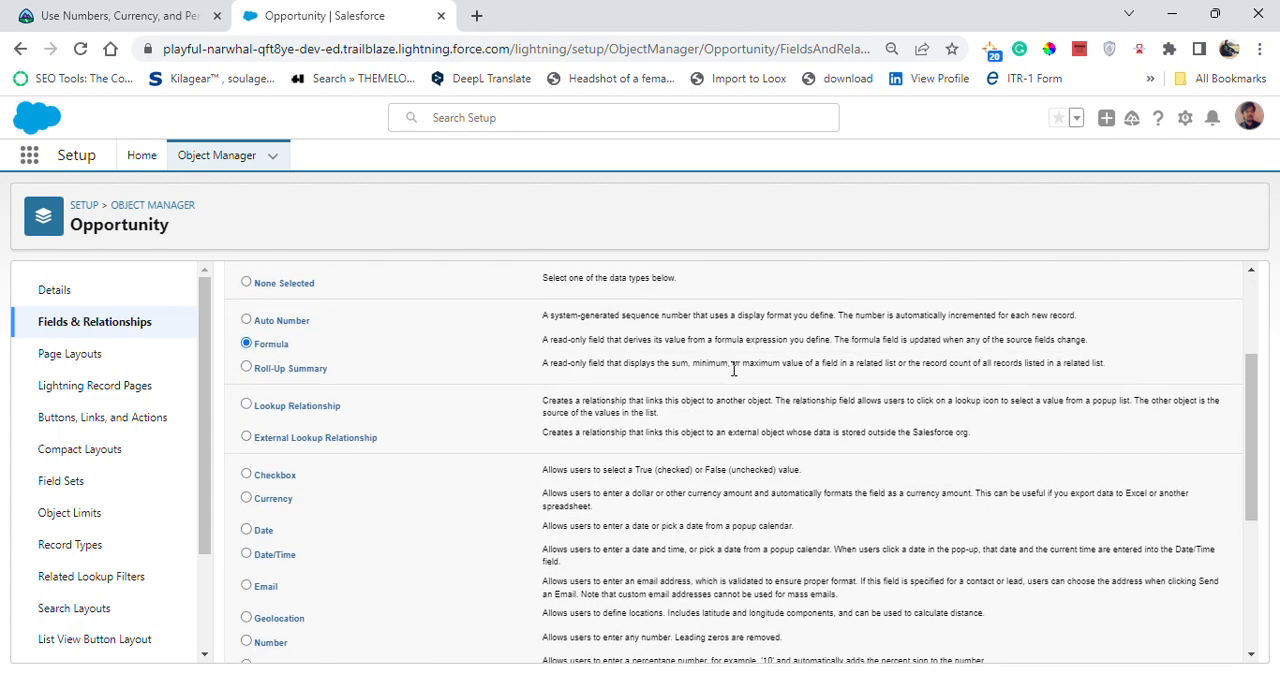
scroll(1045, 383, "up", 2)
left_click(1181, 370)
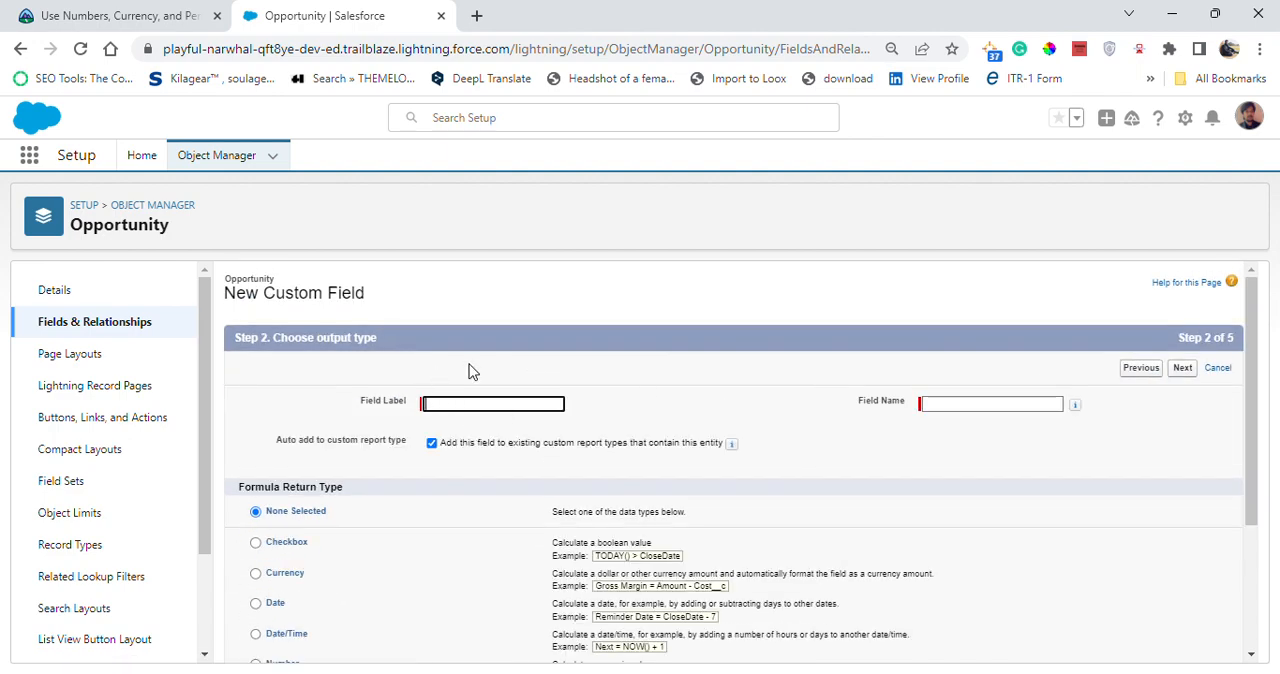
- Copy Cylinder Volume from the challenge as the formula field's label, with Cylinder_Volume as its field name
left_click(150, 15)
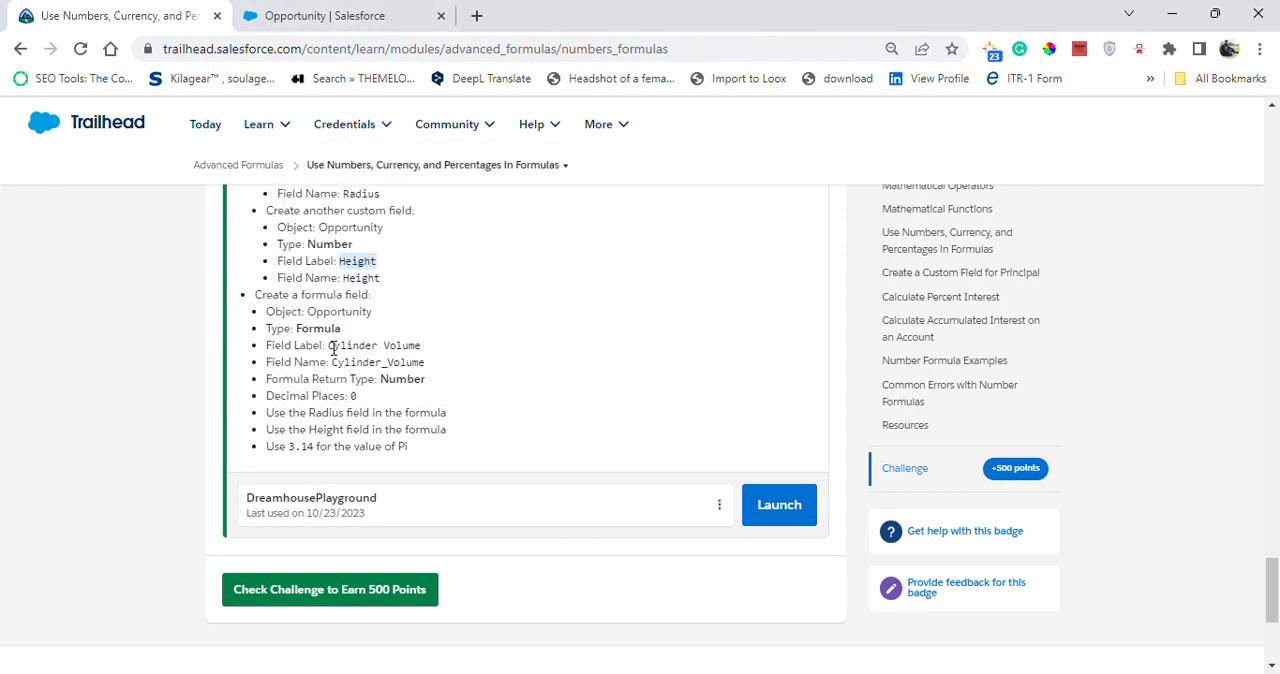
left_click_drag(329, 345, 430, 348)
key("ctrl+c")
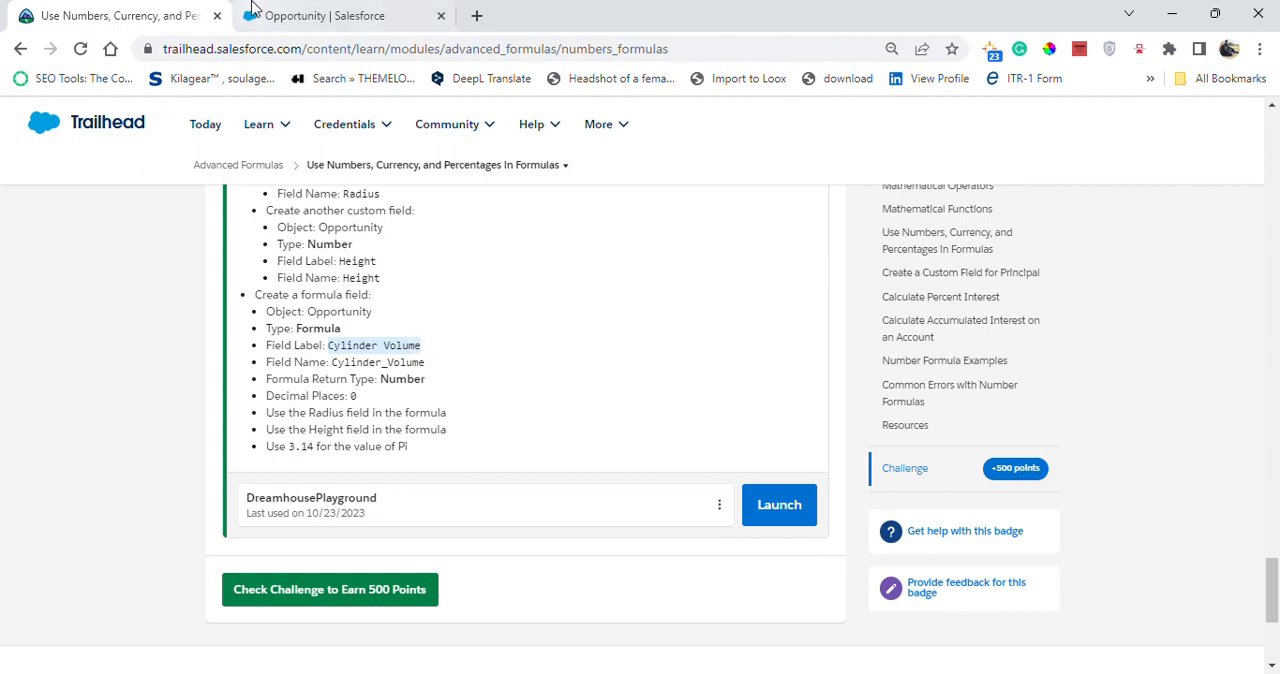
left_click(310, 15)
left_click(443, 404)
key("ctrl+v")
left_click(674, 389)
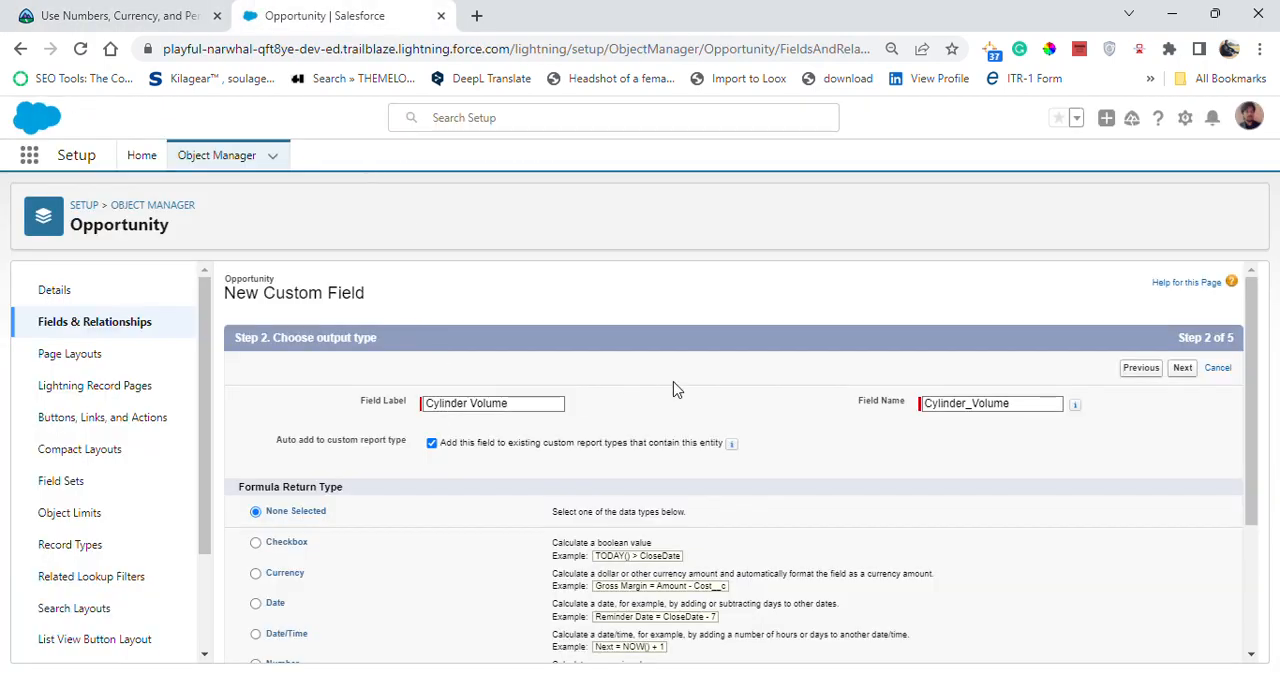
- Set the formula return type to Number, checking it against the challenge, and continue to the formula entry
left_click(61, 15)
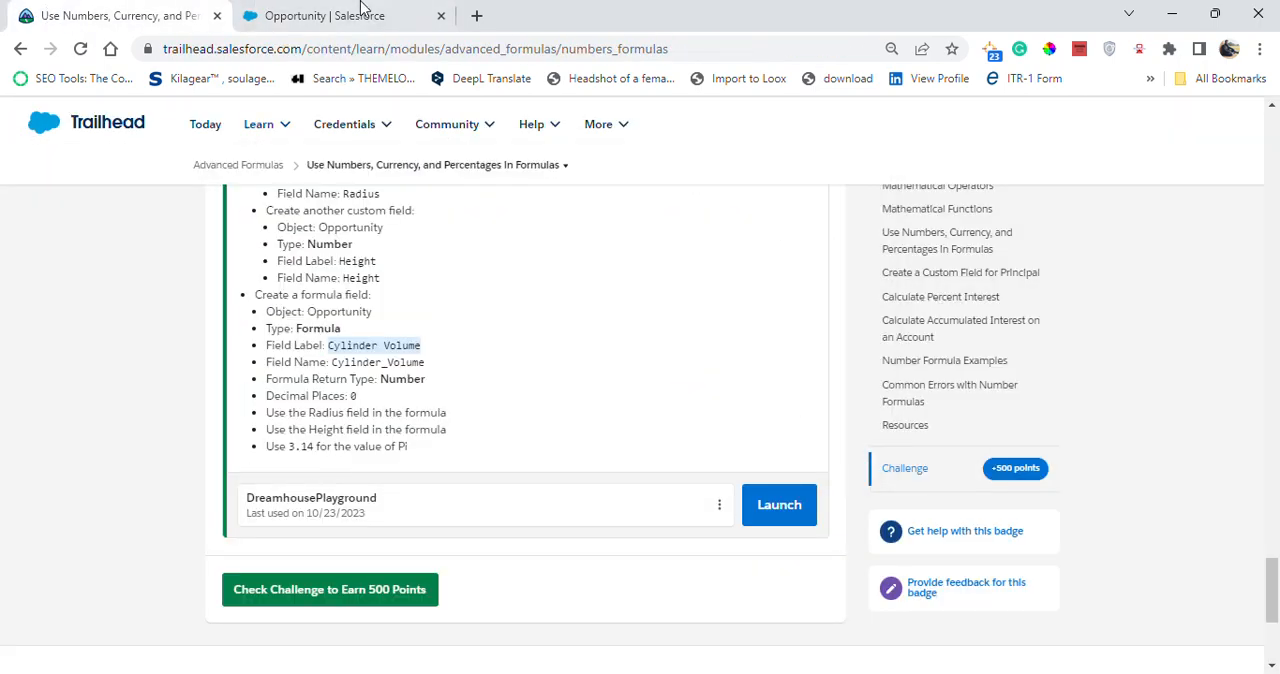
left_click(322, 15)
scroll(500, 565, "down", 1)
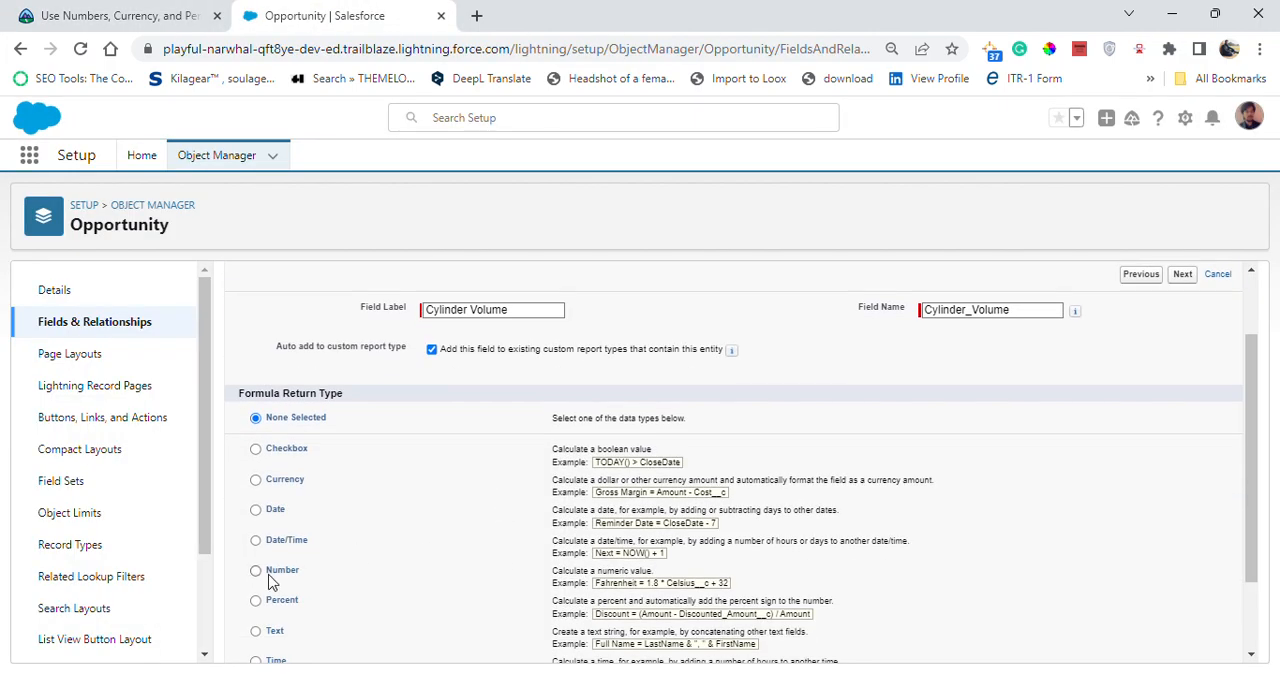
left_click(260, 570)
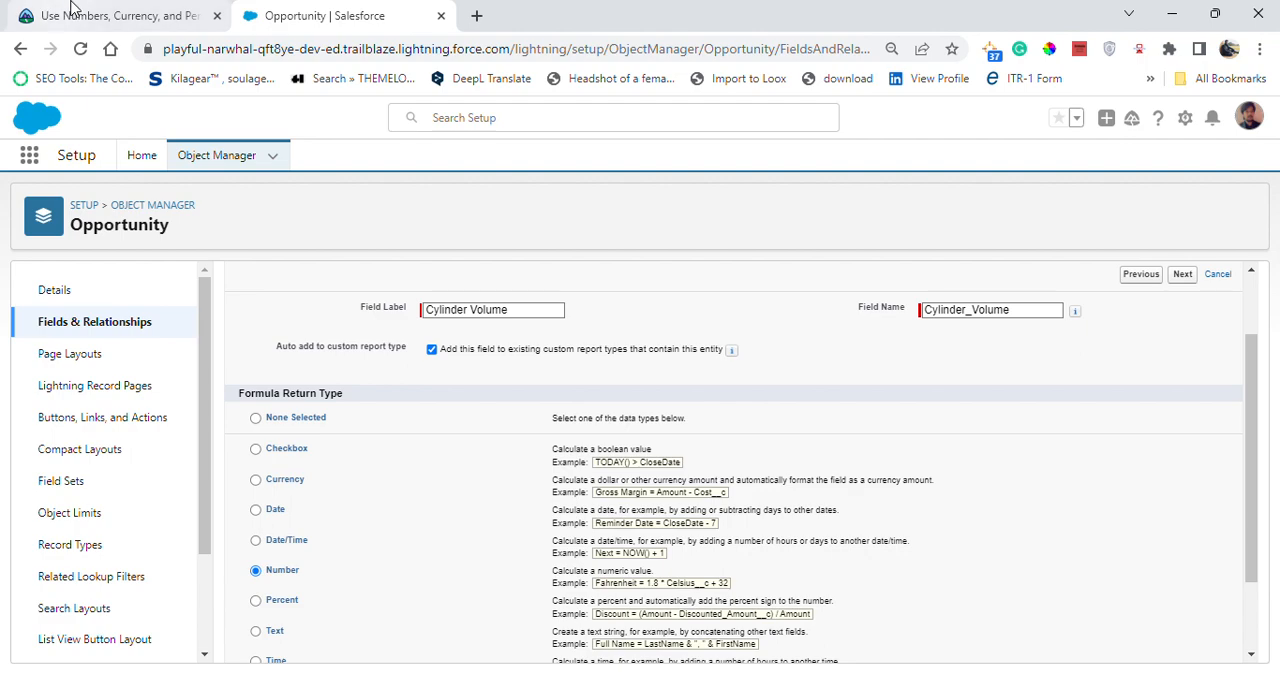
left_click(40, 12)
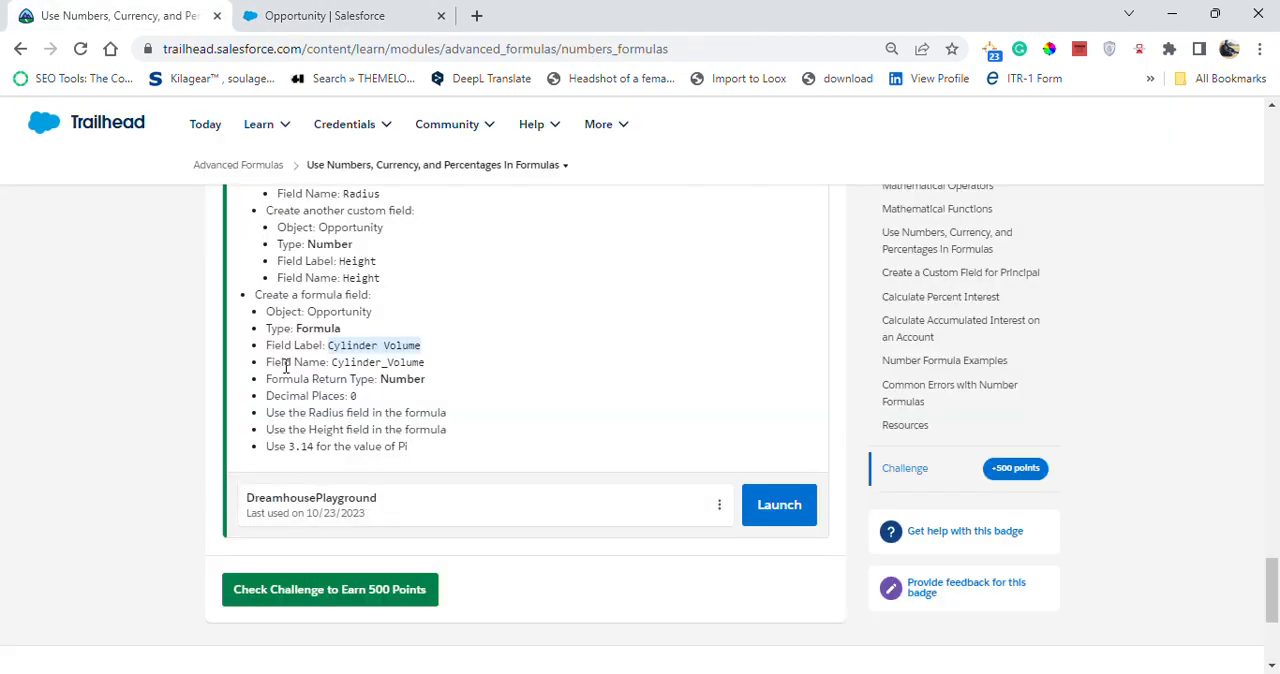
left_click(285, 12)
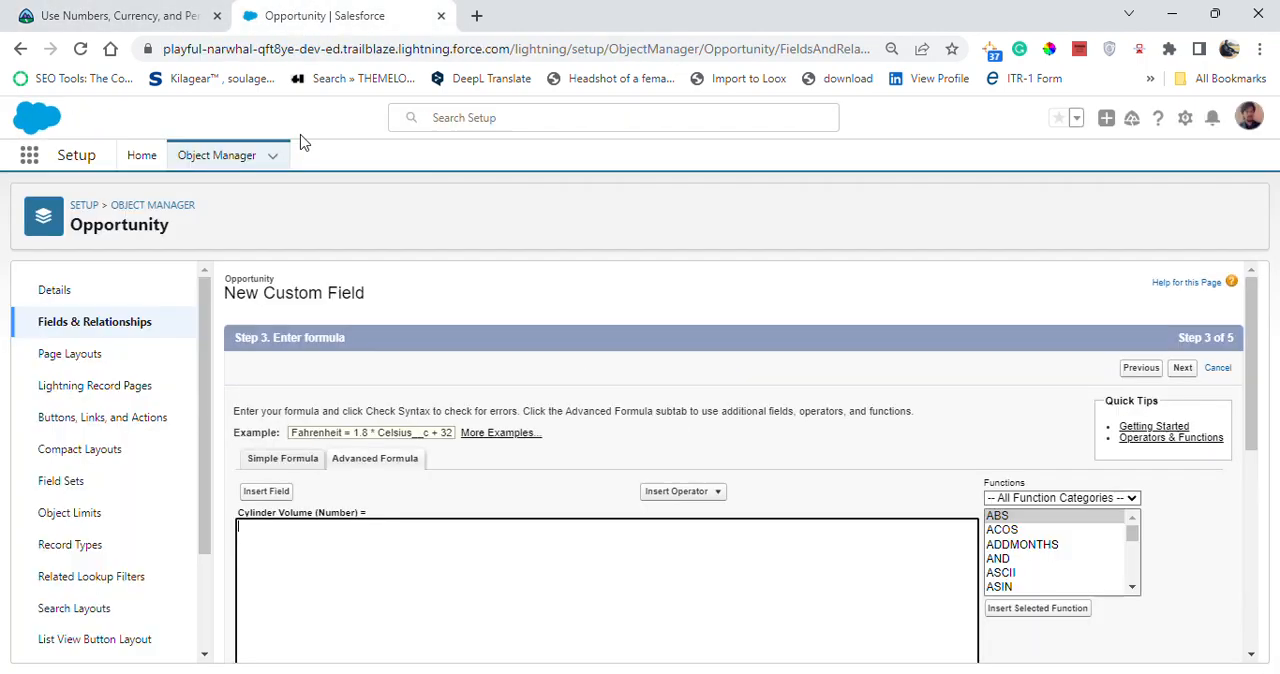
- Go back to the output type, set the decimal places to 0 as the challenge requires, and return to the formula entry
scroll(471, 486, "down", 5)
scroll(471, 482, "up", 5)
scroll(911, 416, "down", 1)
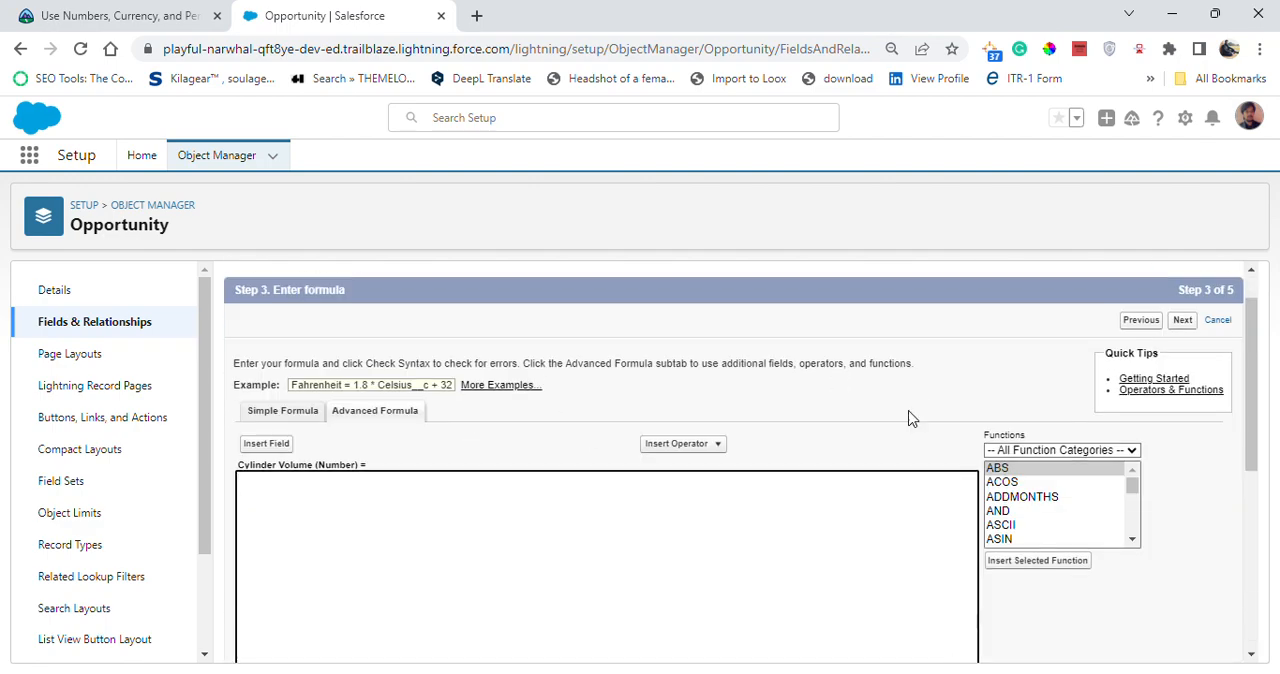
left_click(1149, 279)
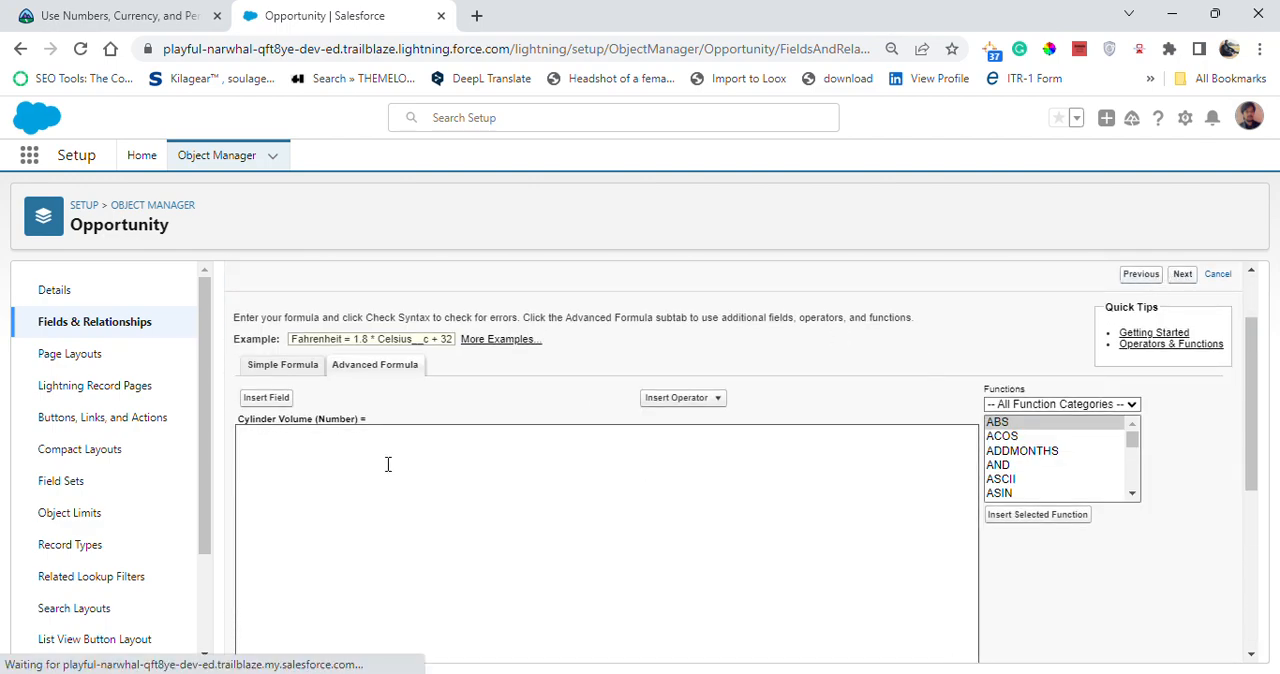
scroll(530, 450, "down", 3)
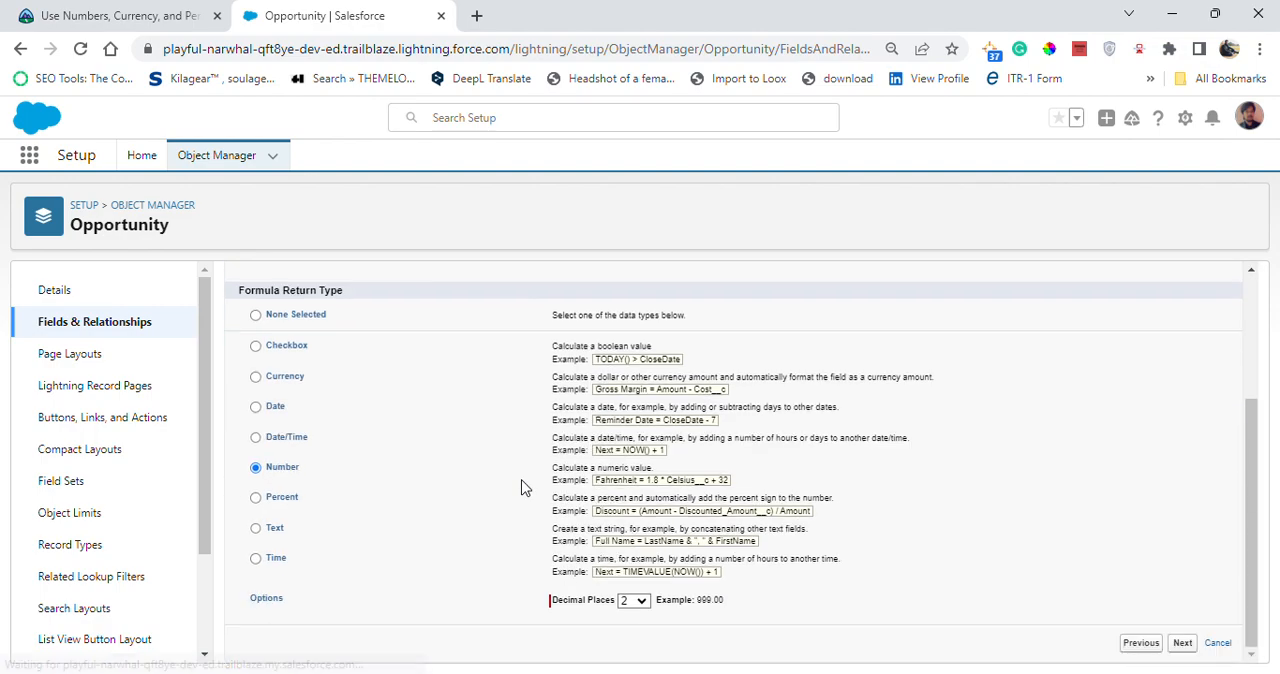
left_click(640, 601)
left_click(634, 322)
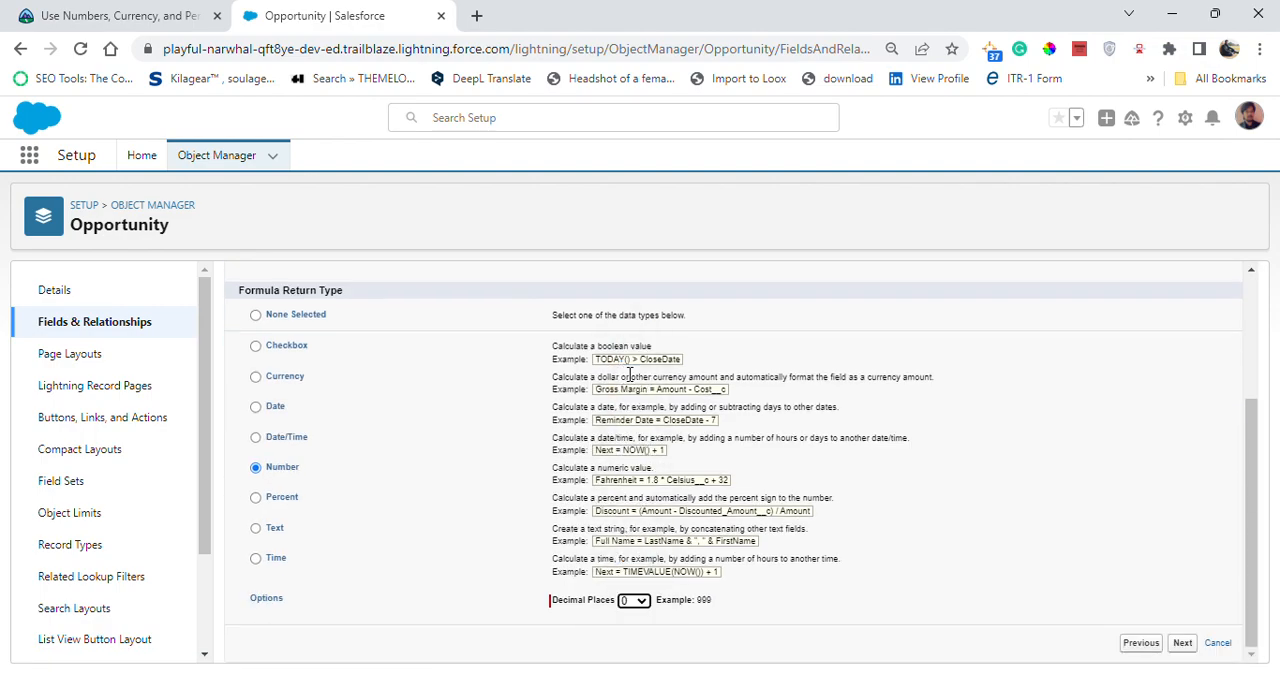
left_click(168, 10)
left_click(340, 14)
left_click(1180, 645)
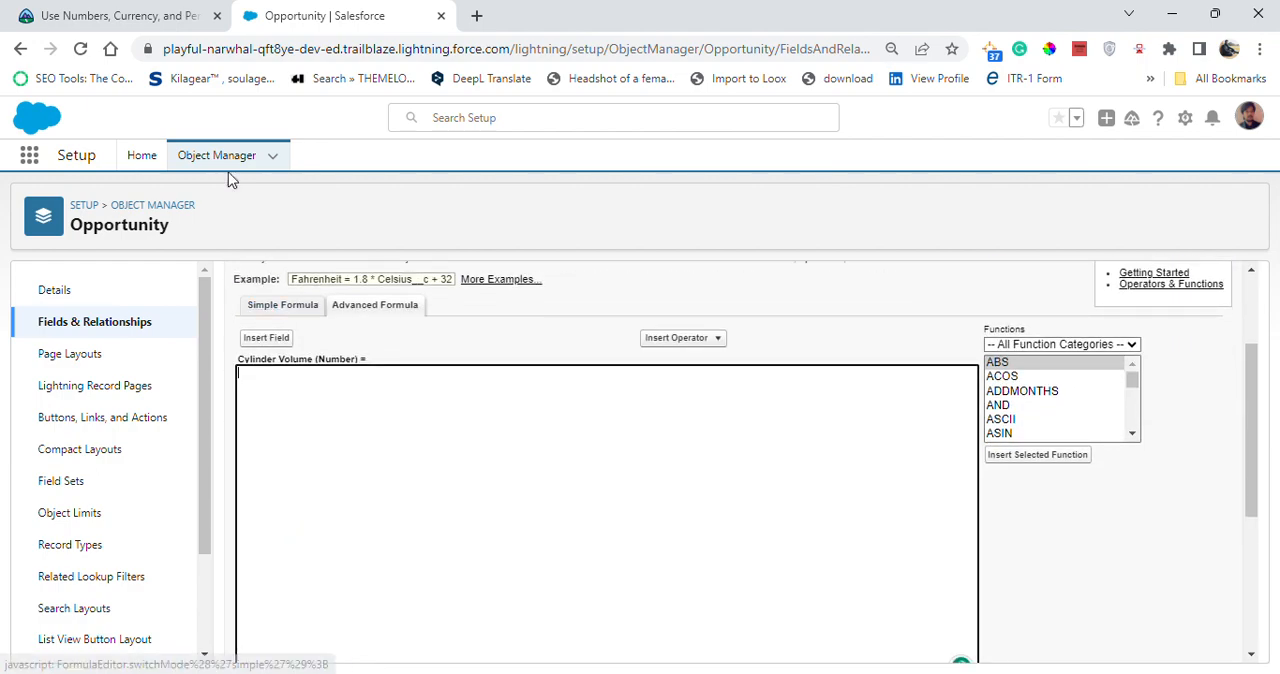
- Try the formula 3.14 * (Radius * Radius) * Height for Cylinder Volume and check its syntax
left_click(125, 15)
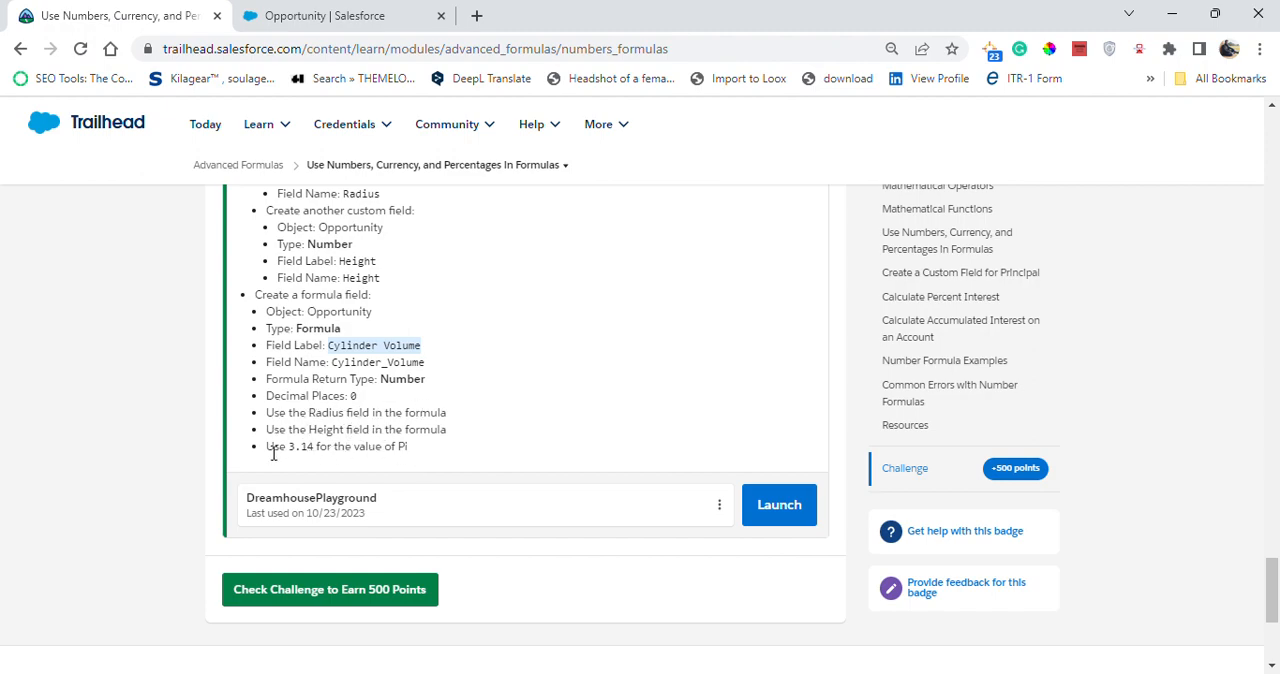
left_click(300, 18)
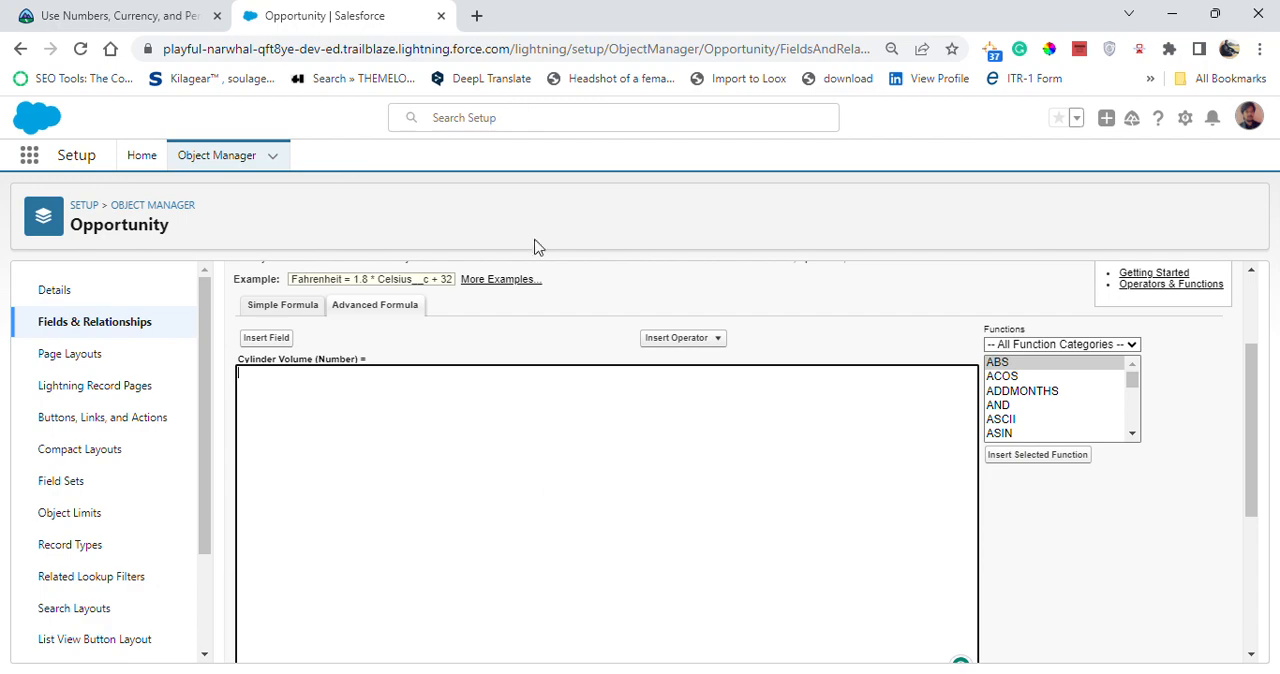
scroll(528, 450, "up", 2)
scroll(528, 452, "down", 3)
scroll(528, 452, "up", 2)
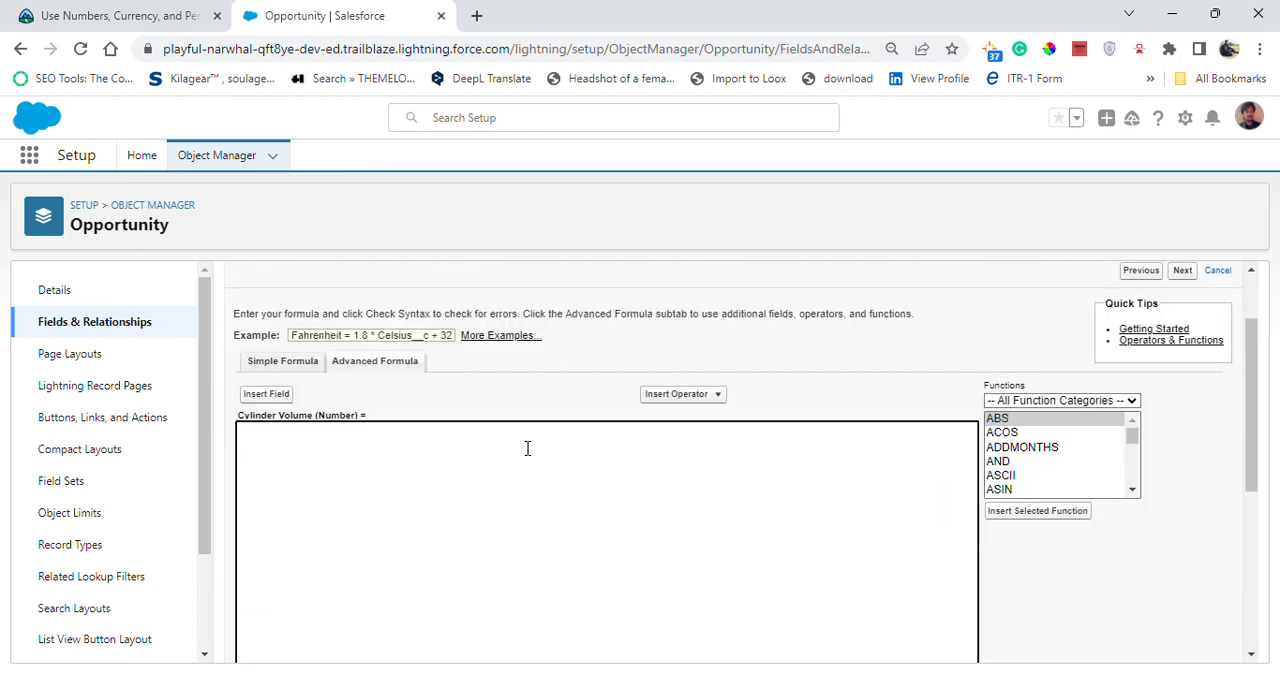
scroll(528, 450, "up", 1)
scroll(529, 448, "down", 3)
scroll(528, 454, "up", 1)
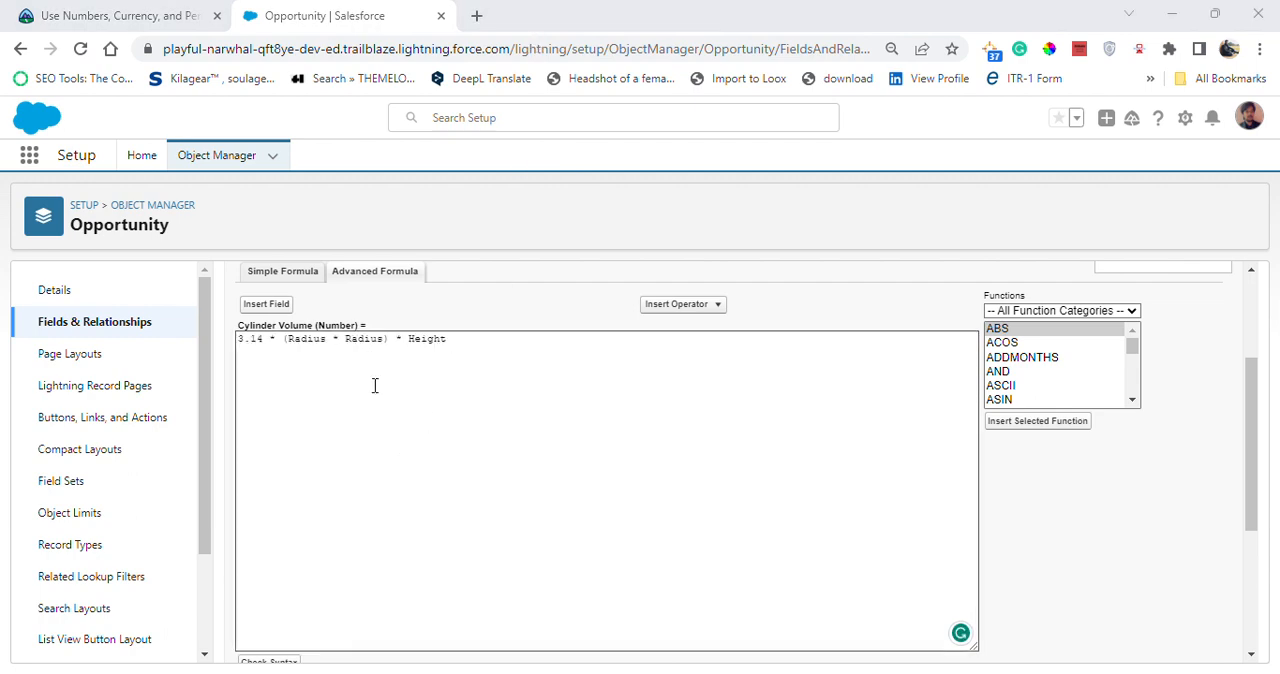
scroll(386, 477, "down", 2)
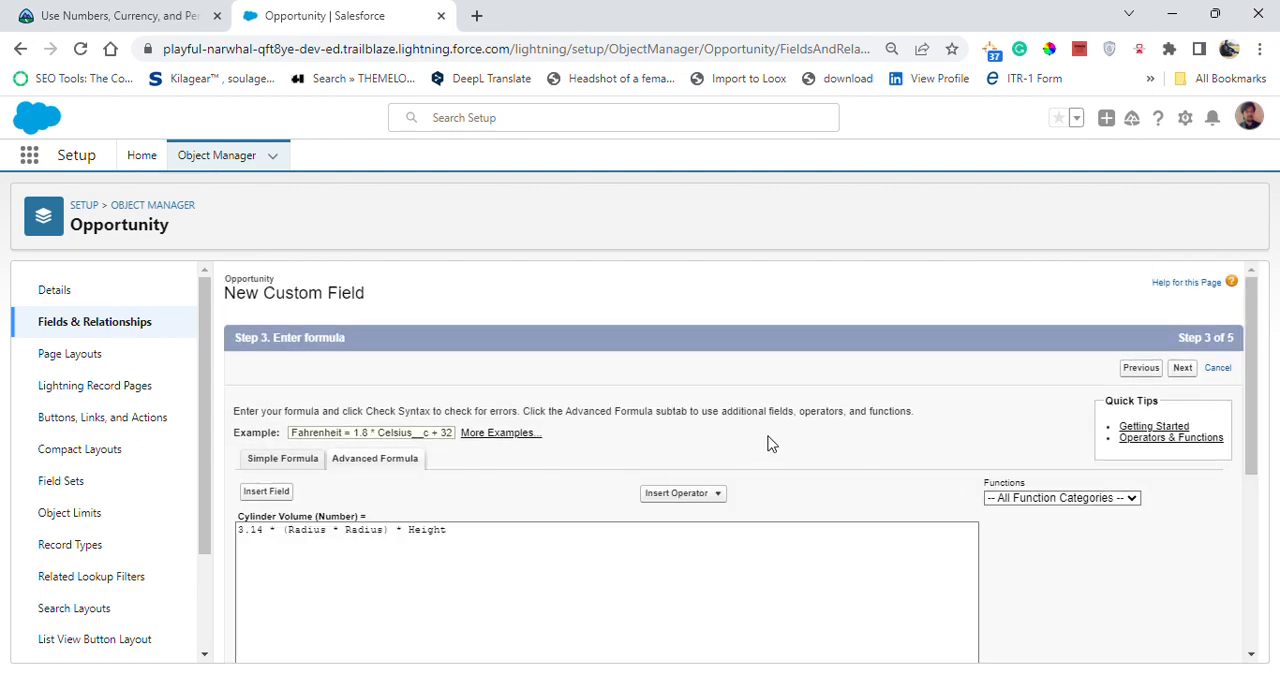
scroll(745, 459, "down", 4)
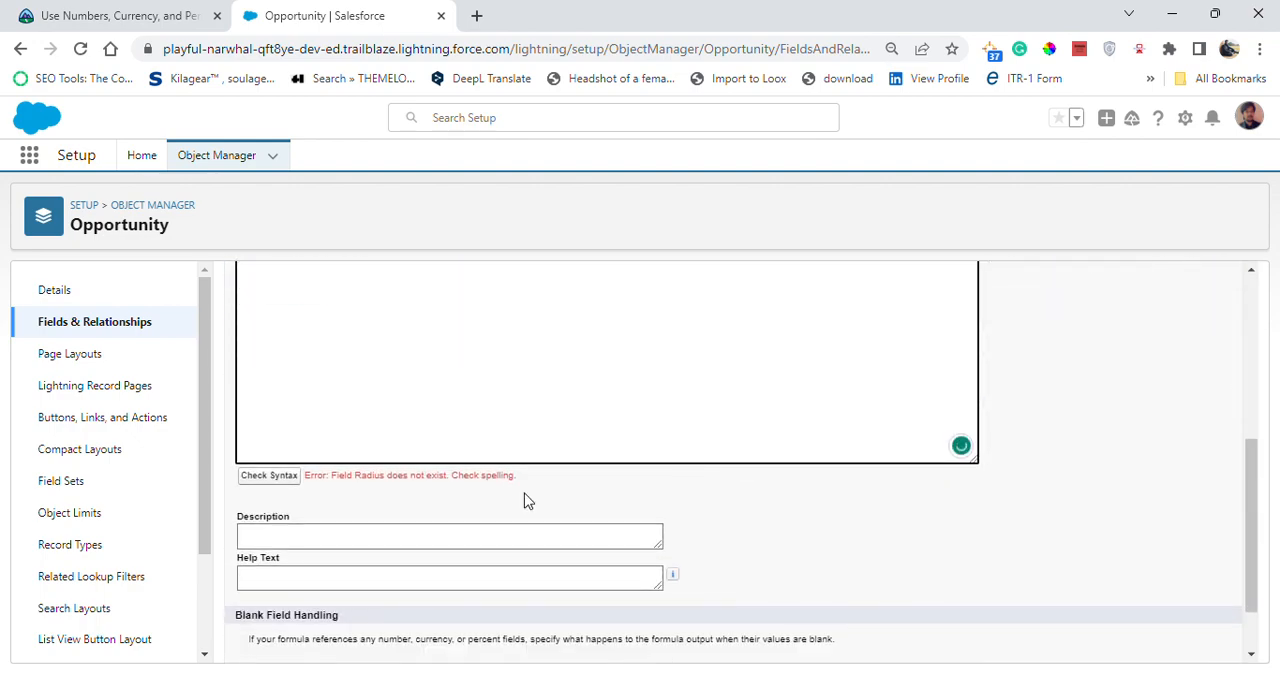
scroll(483, 474, "up", 2)
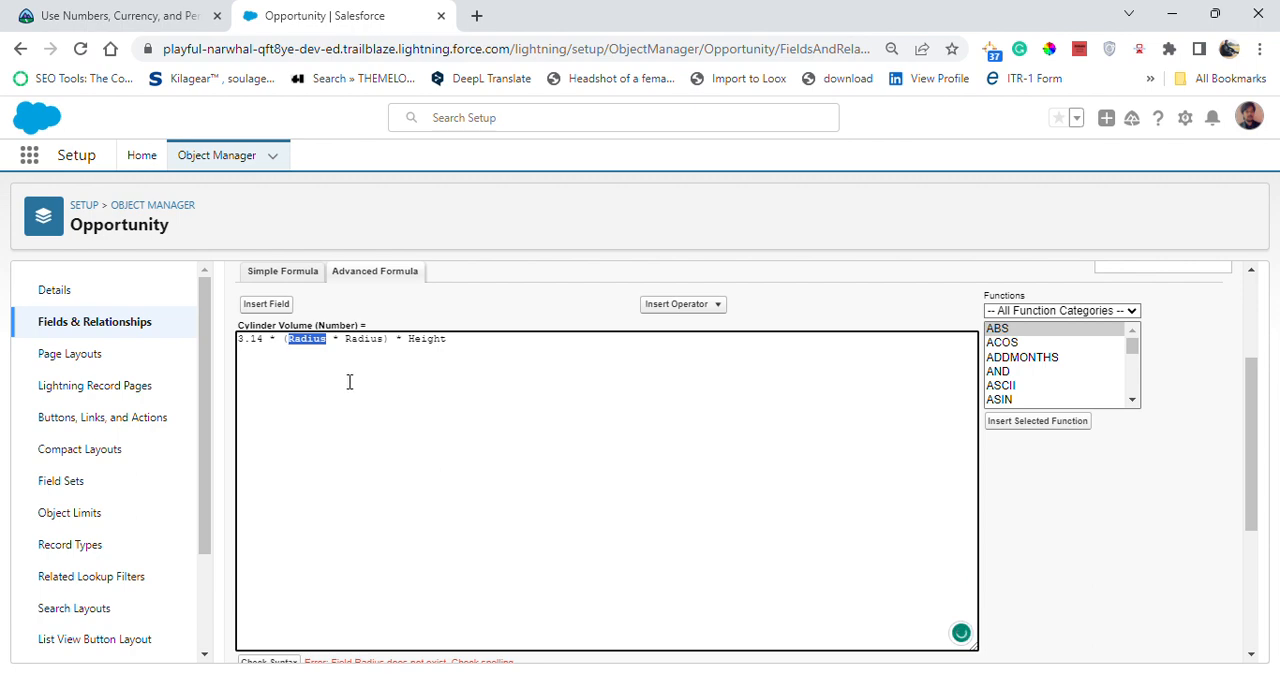
- Replace the Cylinder Volume formula with ROUND(3.14 * Radius__c ^ 2 * Height__c, 0) and enlarge the page zoom to 110%
left_click(408, 384)
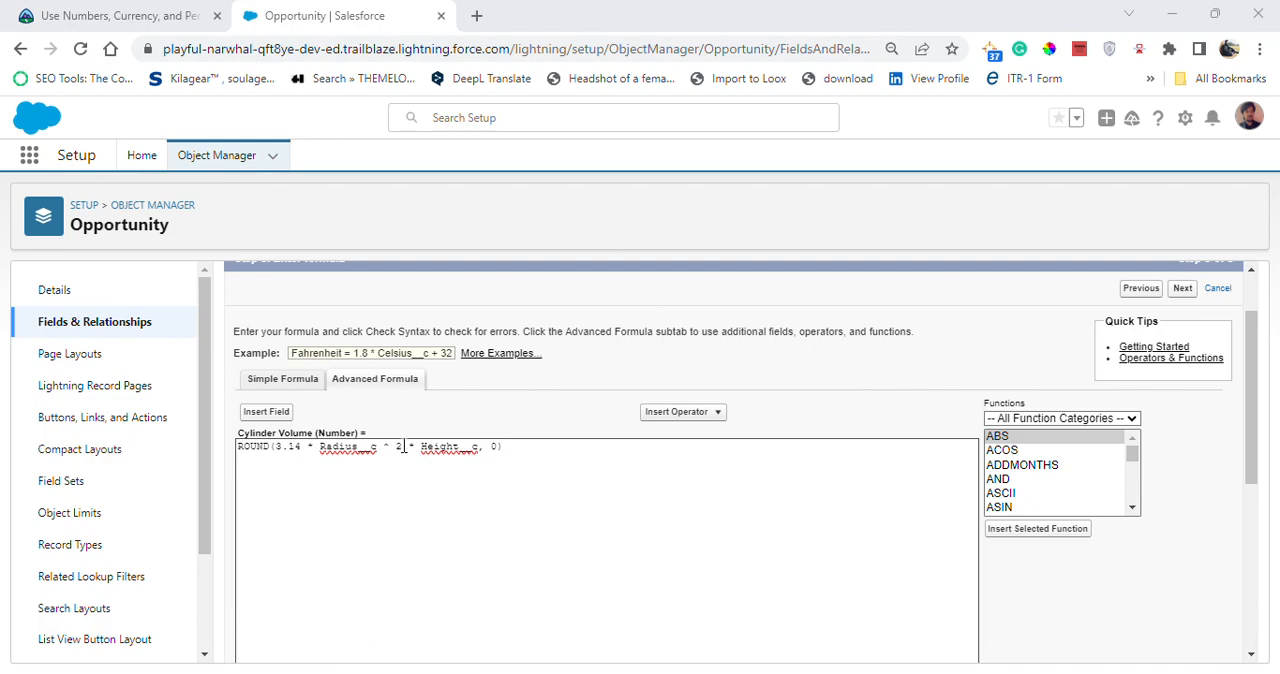
left_click(891, 48)
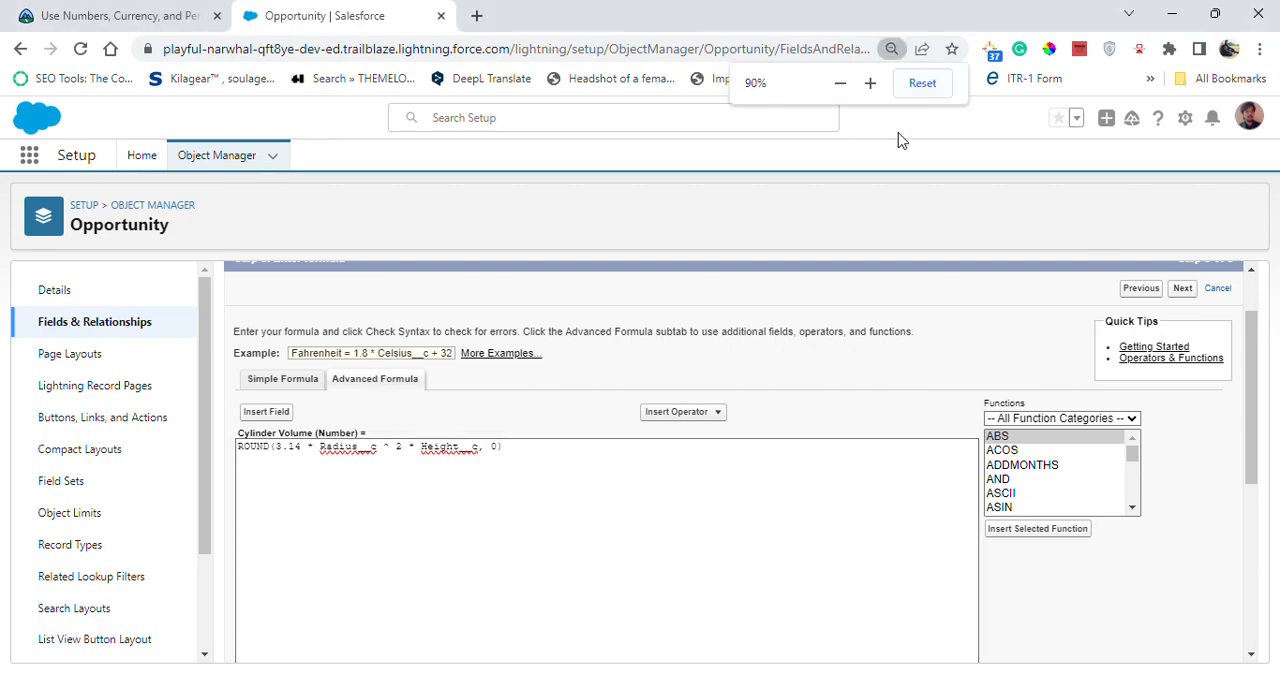
left_click(870, 83)
left_click(870, 83)
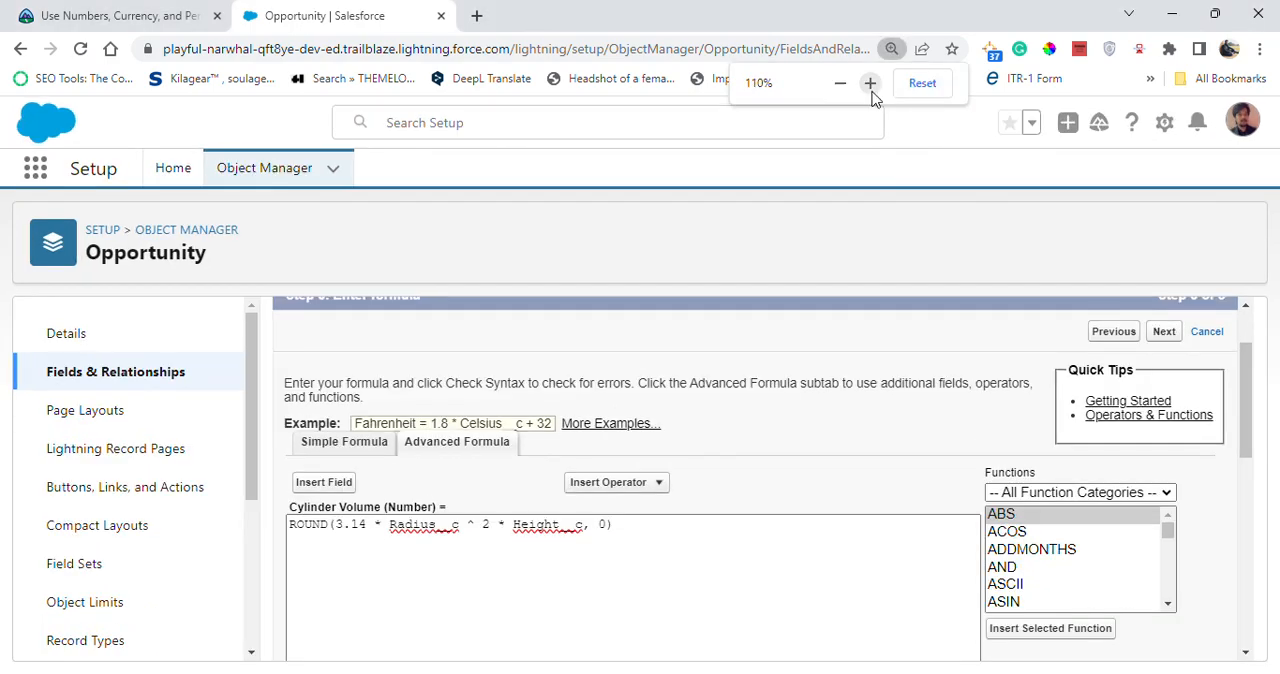
left_click(292, 533)
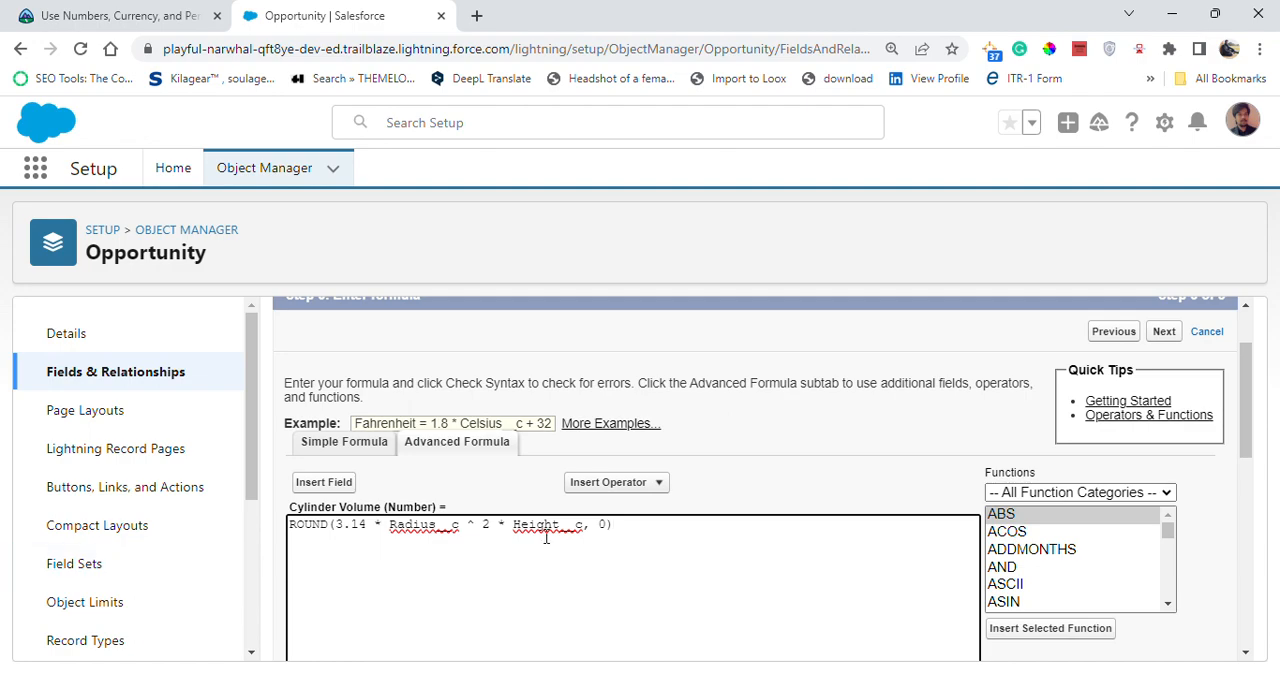
- Reduce the page zoom to 90% and check the syntax of the Cylinder Volume formula
left_click(891, 48)
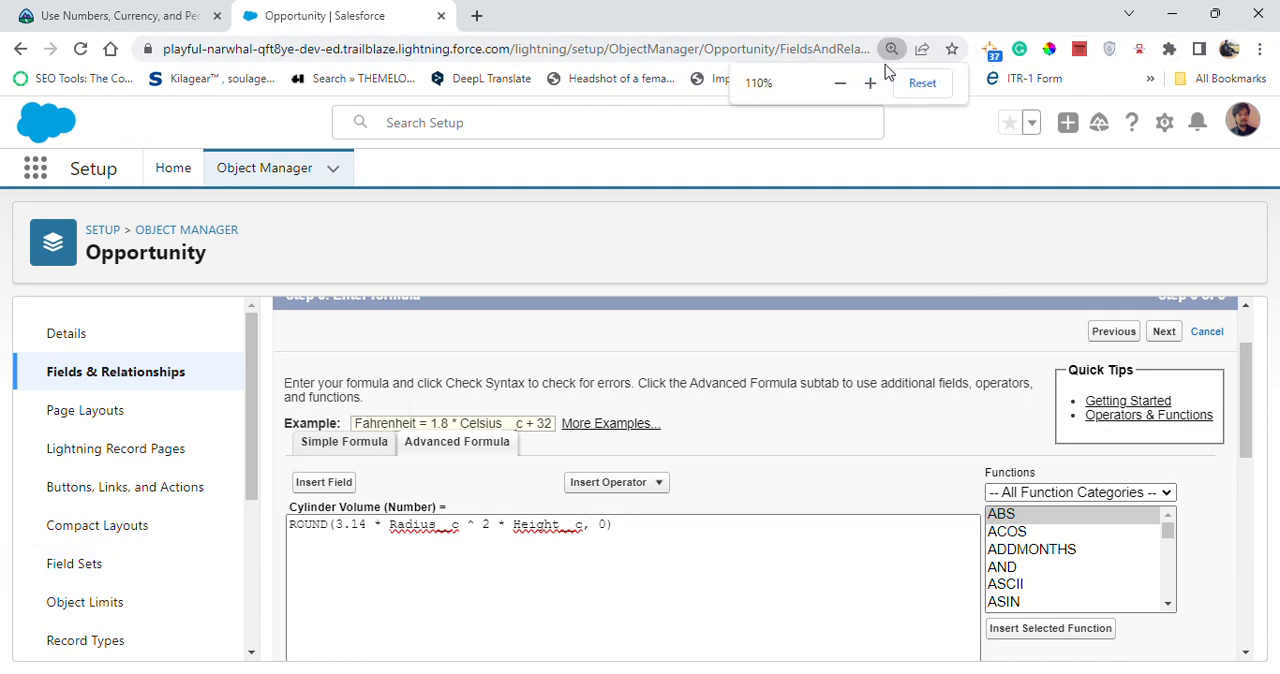
left_click(842, 84)
left_click(843, 84)
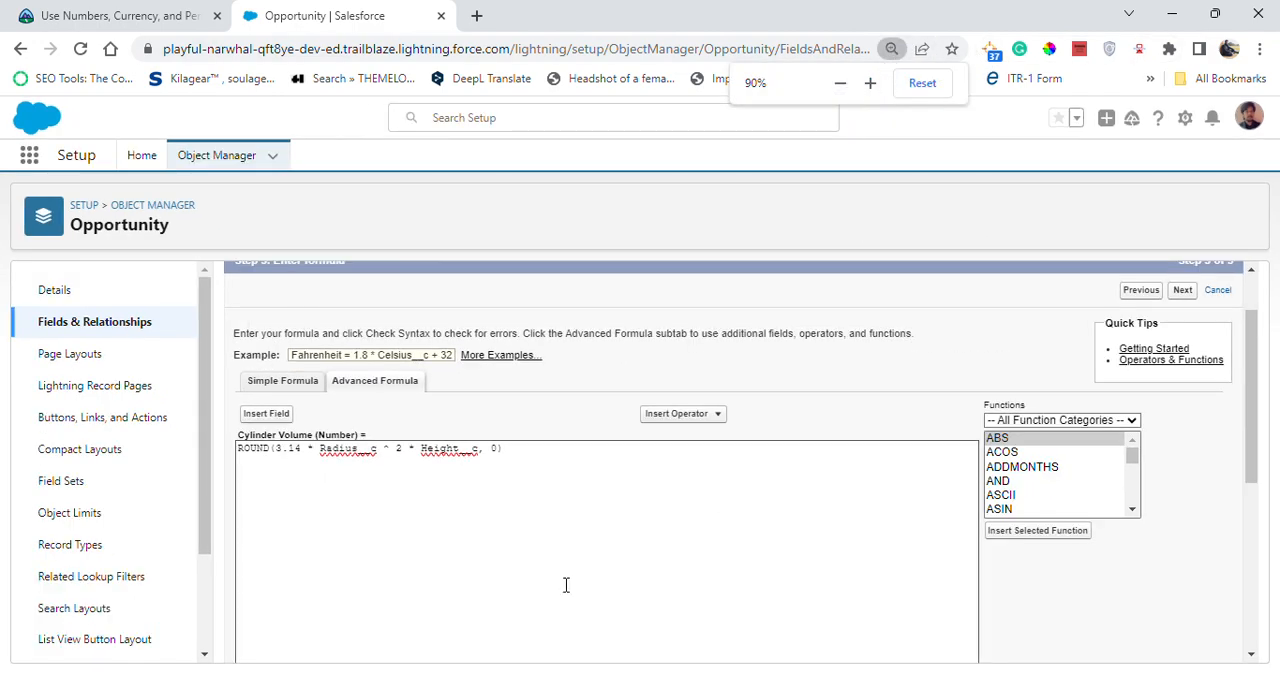
left_click(614, 491)
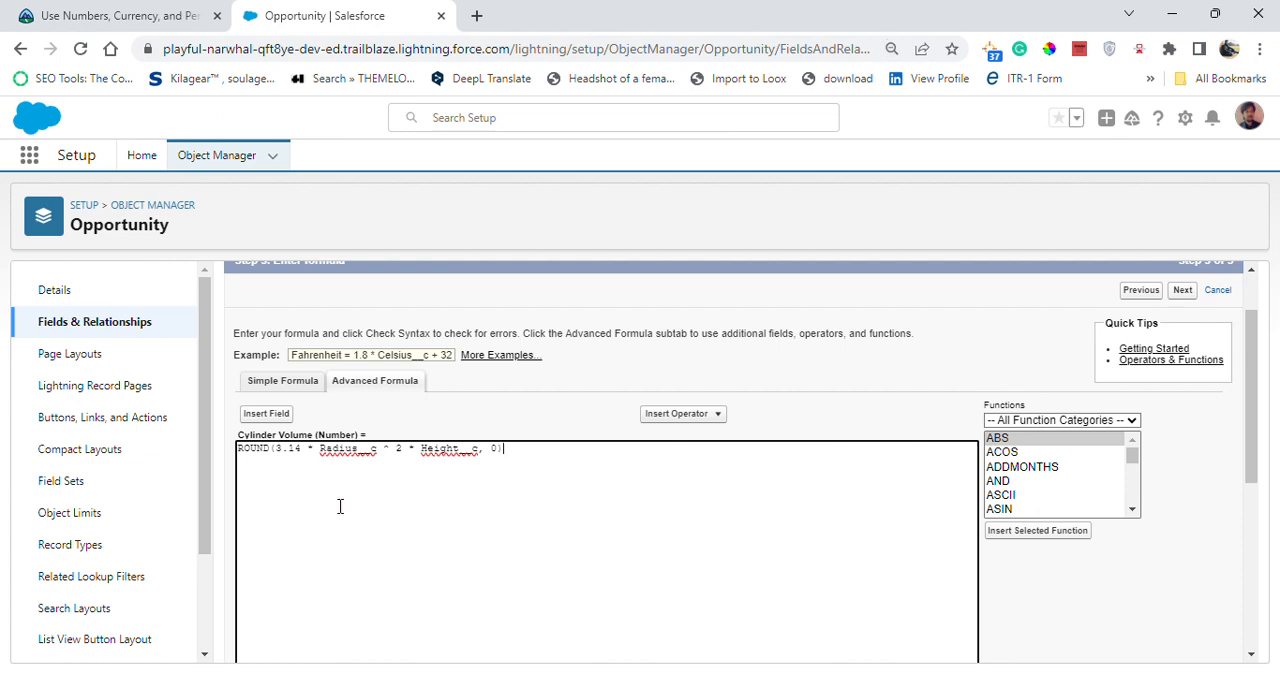
scroll(498, 484, "down", 2)
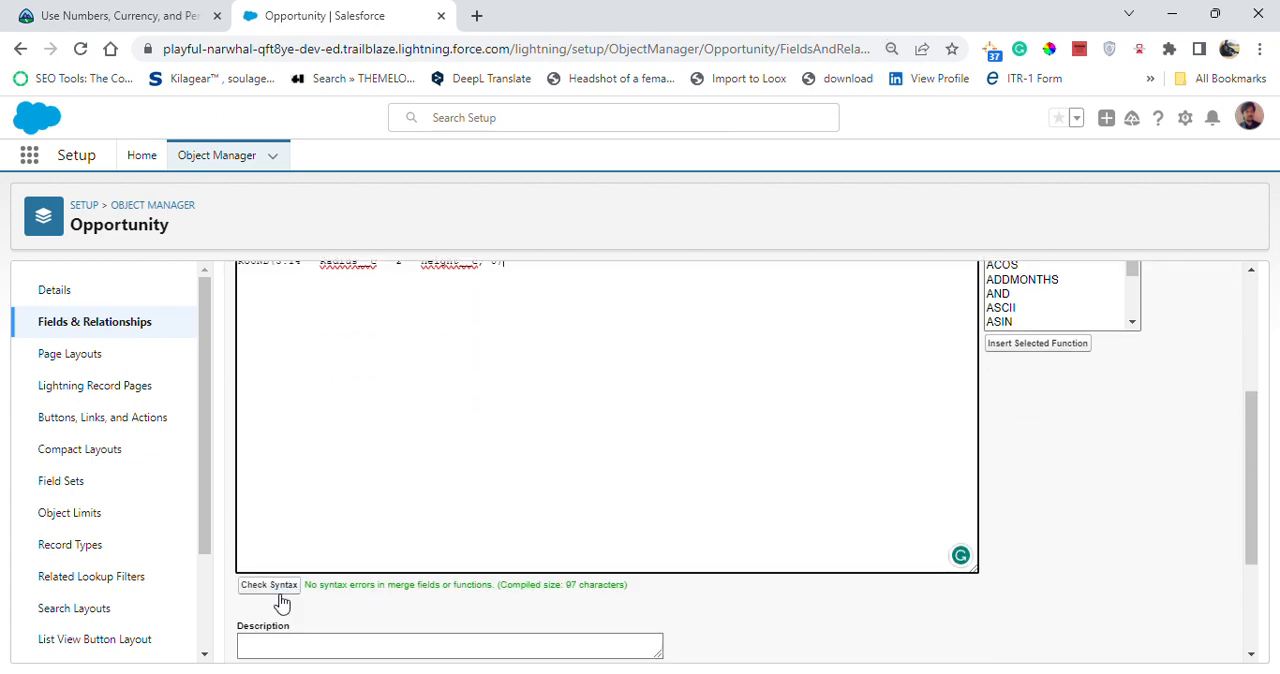
left_click(275, 588)
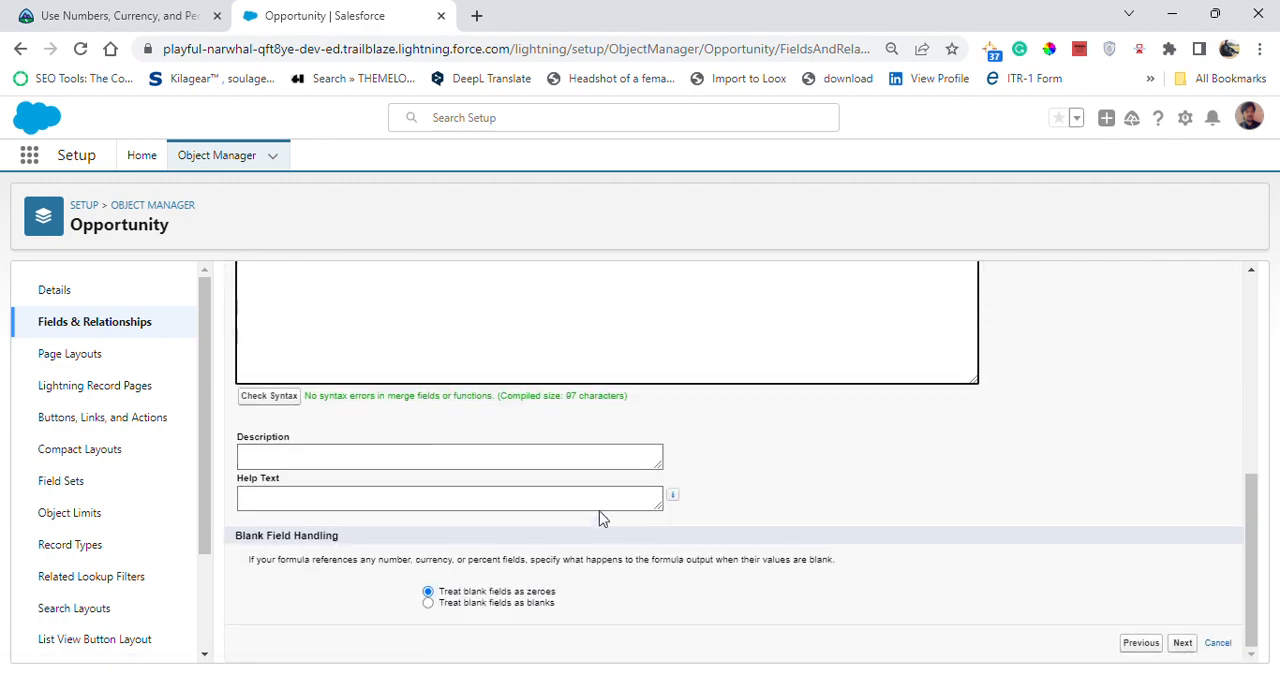
- Accept the default field-level security and page layouts for the Cylinder Volume field and save it
left_click(1182, 644)
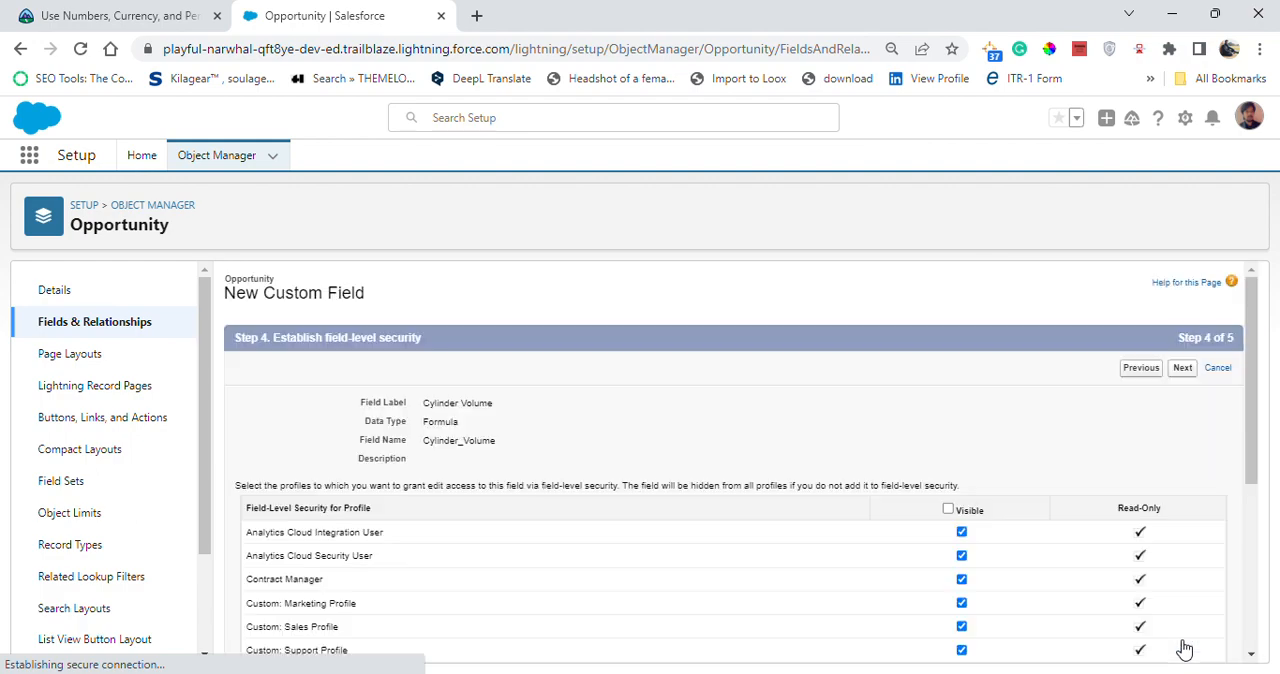
scroll(770, 525, "down", 3)
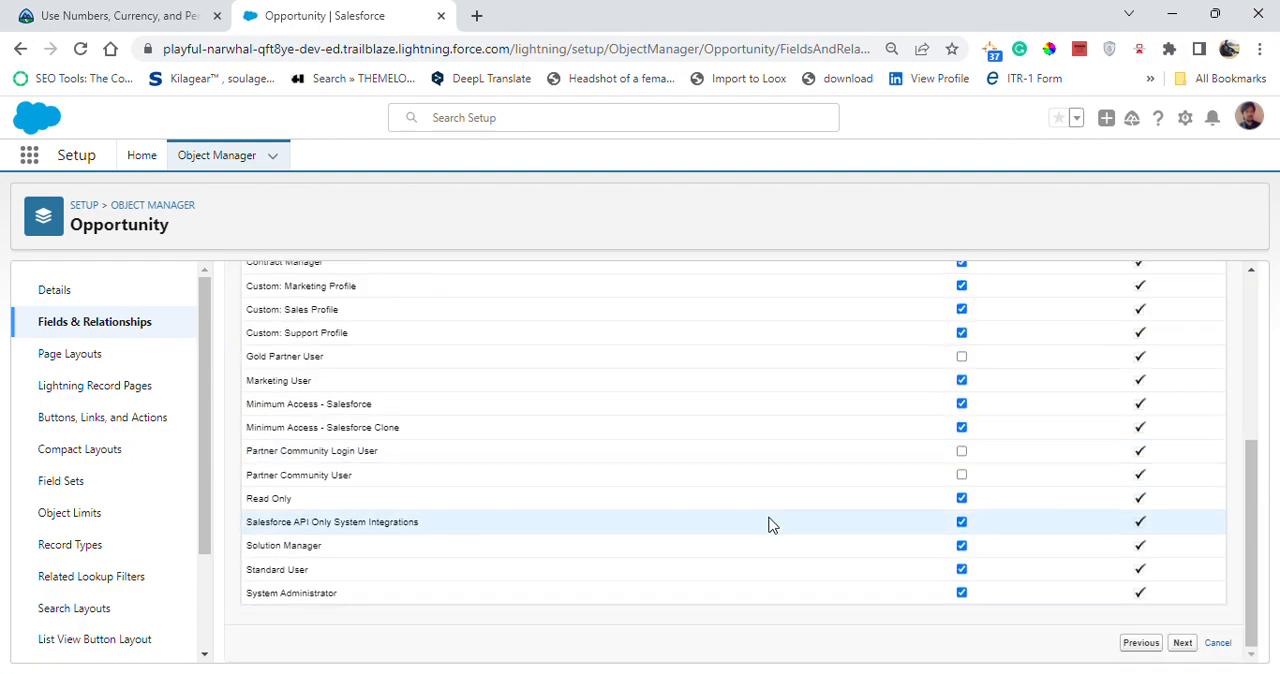
left_click(1182, 645)
scroll(1037, 557, "down", 1)
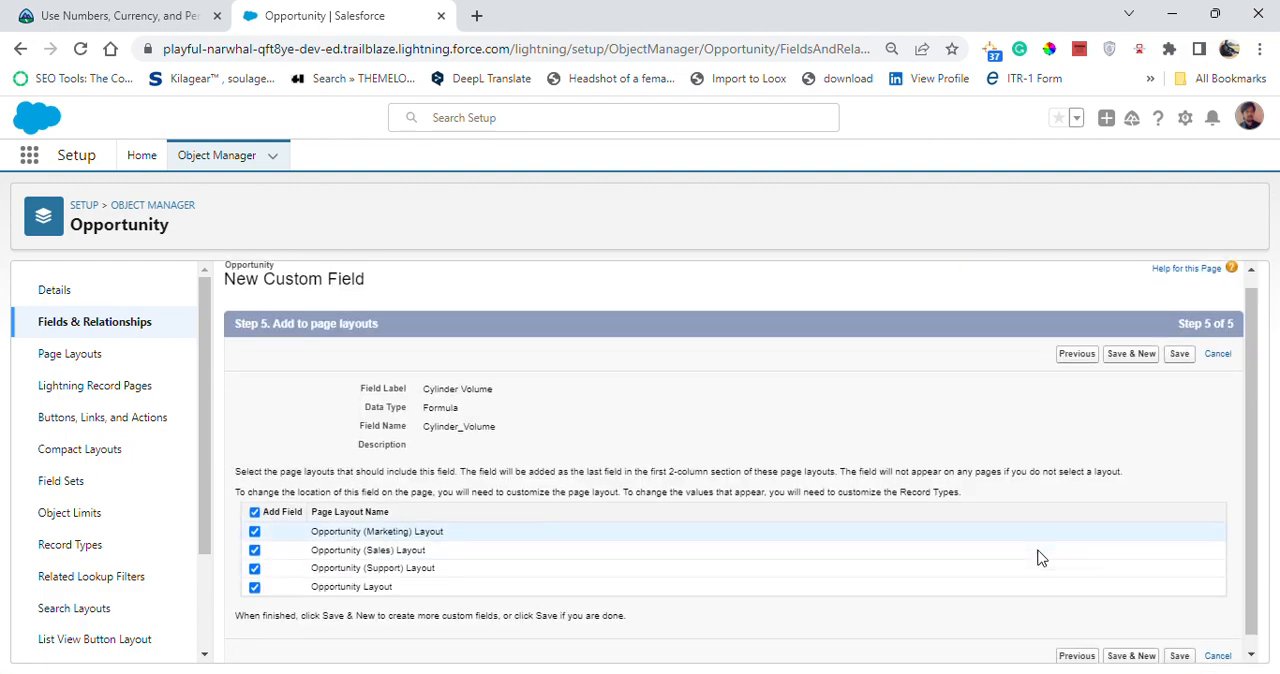
left_click(1178, 645)
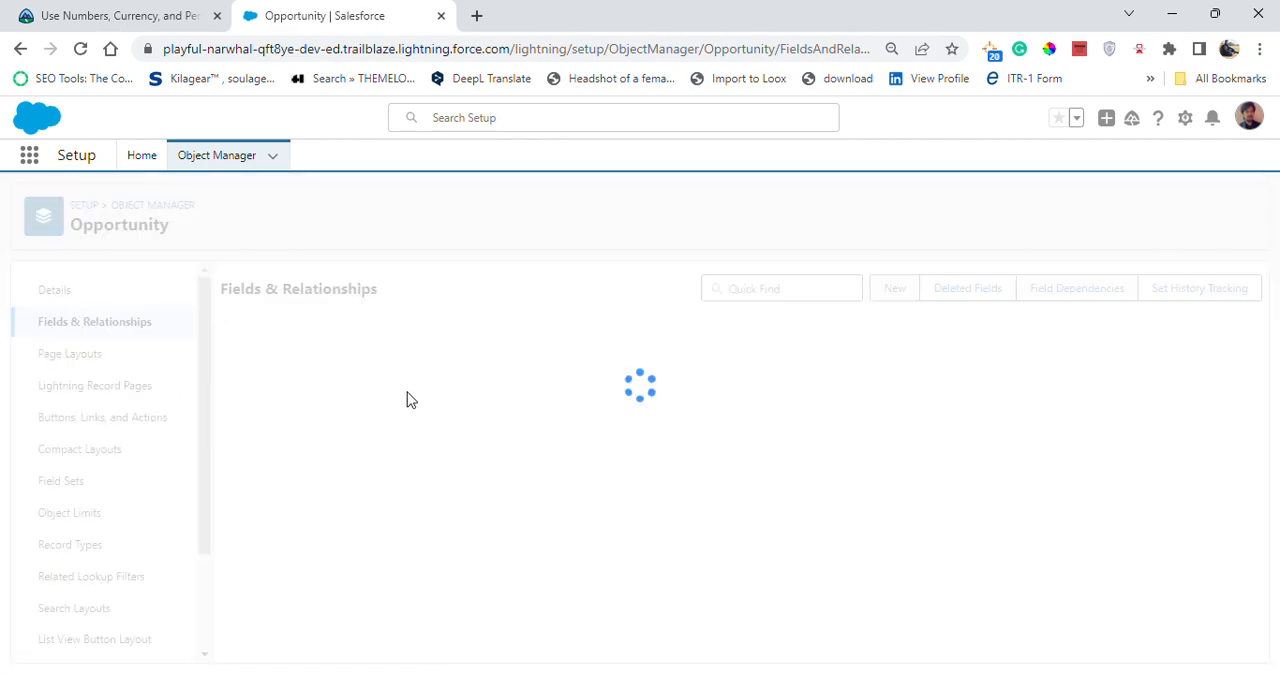
- Switch to the Trailhead challenge page, review the field requirements and submit the challenge for checking
left_click(95, 15)
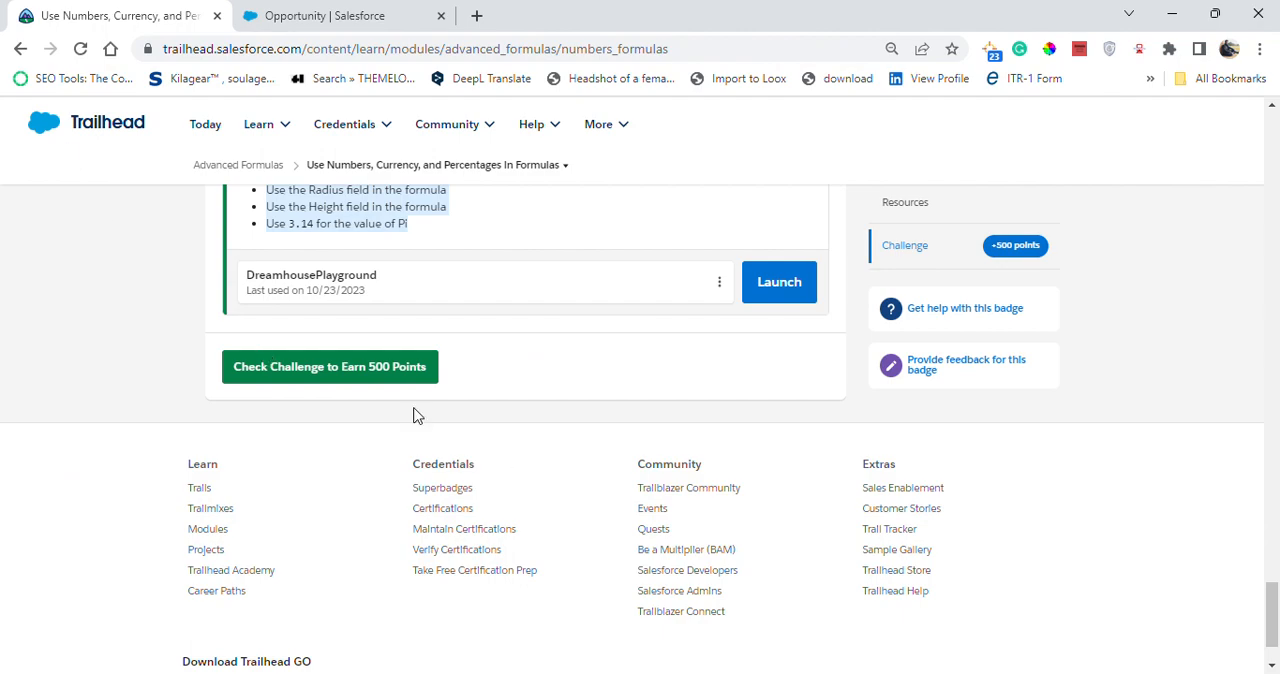
scroll(514, 400, "up", 5)
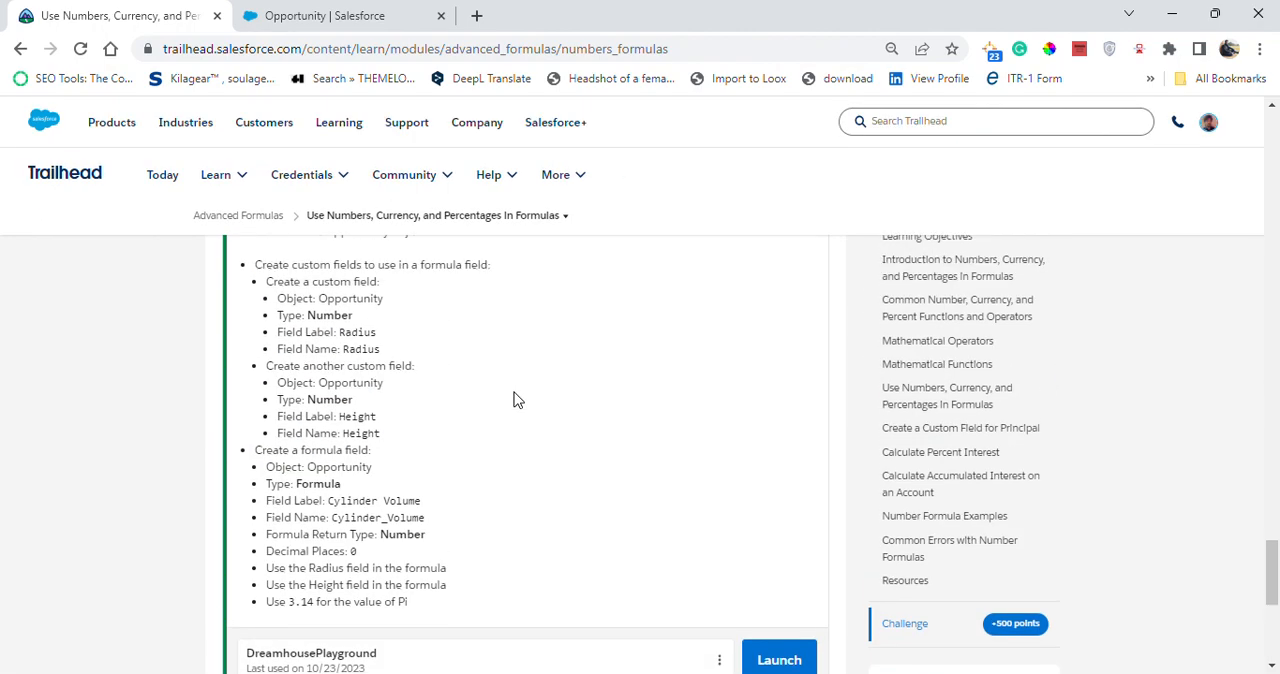
scroll(406, 520, "down", 3)
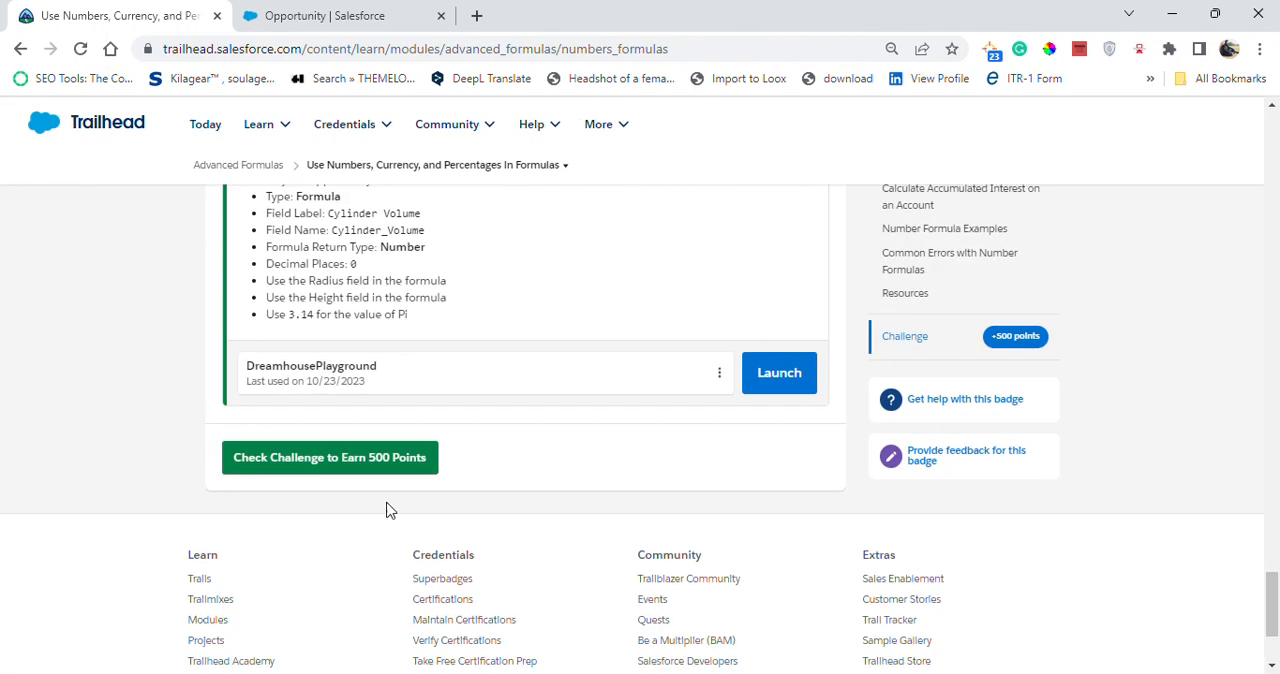
left_click(380, 455)
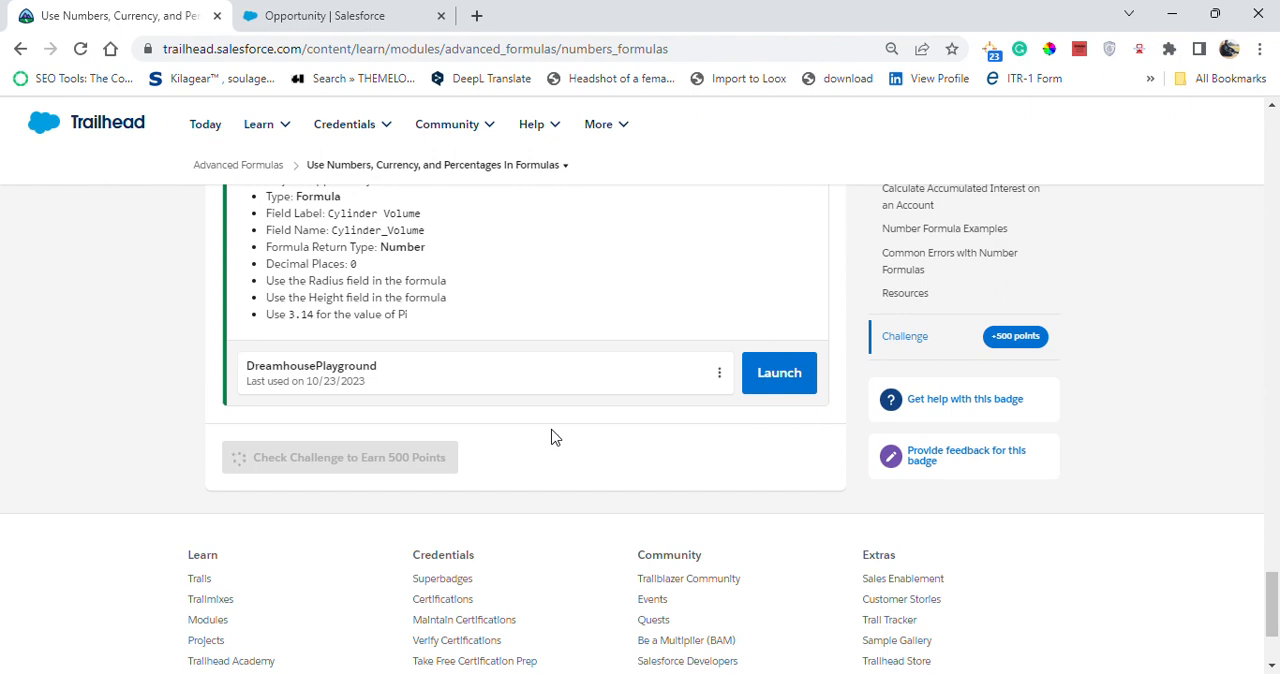